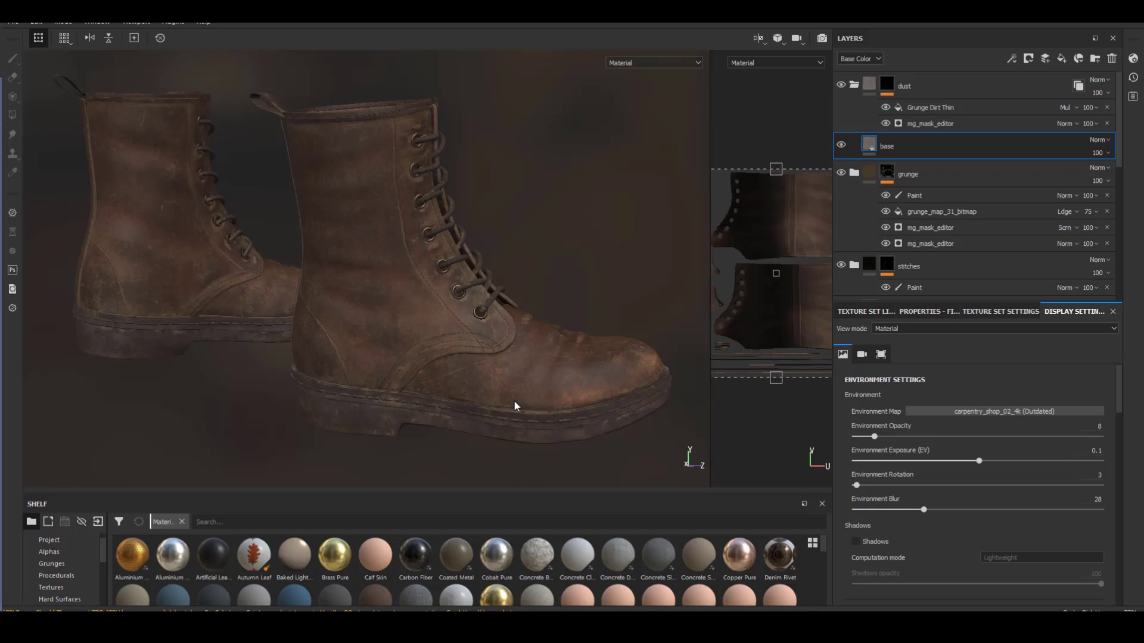
Inspect the textured leather boots from several angles under different environment lighting rotations
{"action": "left_click_drag", "start_coordinate": [511, 384], "coordinate": [384, 410], "text": "alt"}
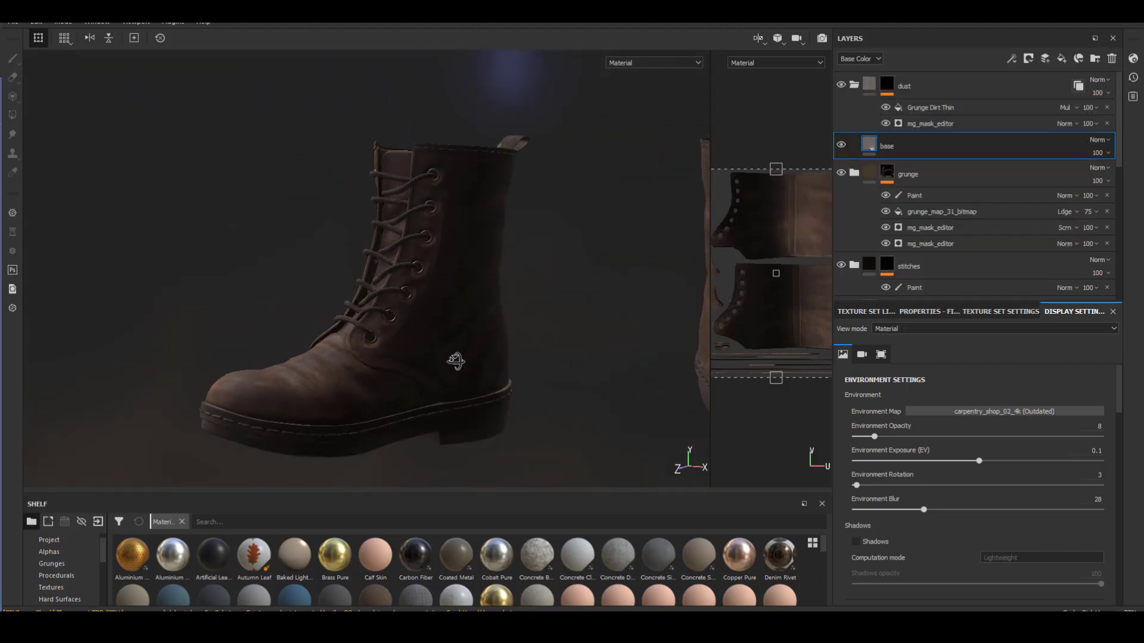
{"action": "left_click_drag", "start_coordinate": [456, 362], "coordinate": [392, 383], "text": "alt"}
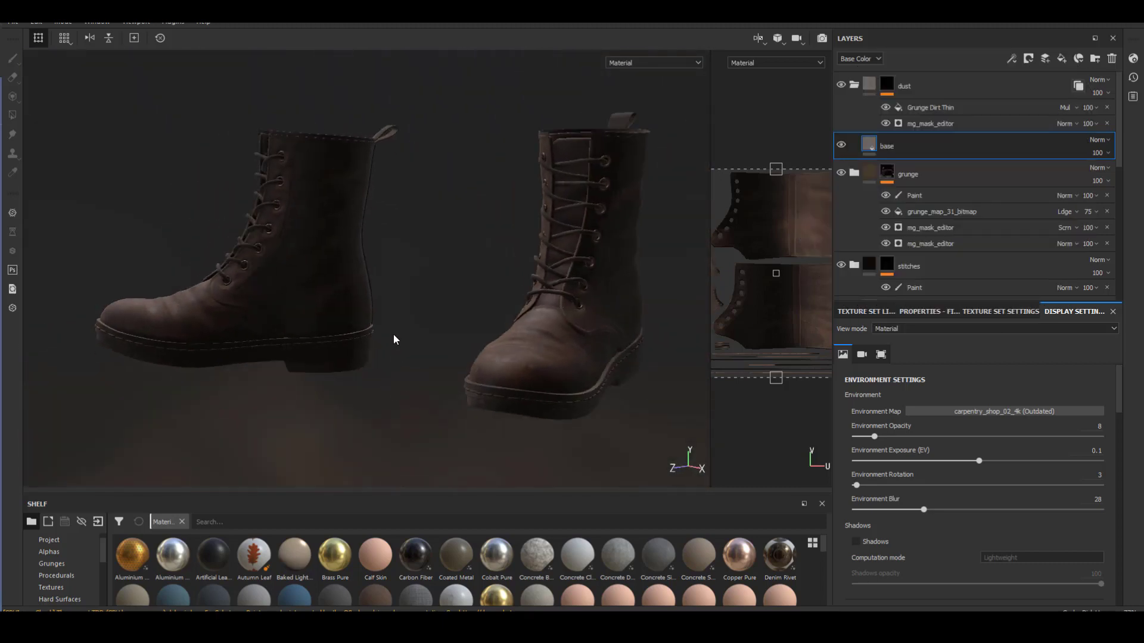
{"action": "right_click_drag", "start_coordinate": [393, 336], "coordinate": [454, 334], "text": "shift"}
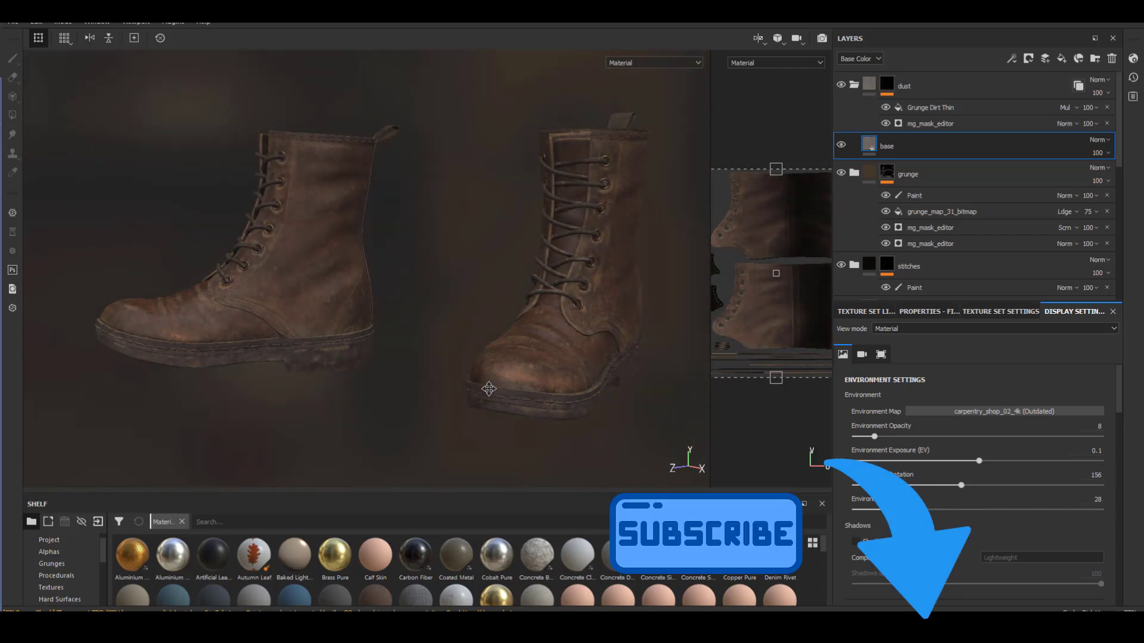
{"action": "left_click_drag", "start_coordinate": [454, 334], "coordinate": [399, 365], "text": "alt"}
{"action": "mouse_move", "coordinate": [399, 366]}
{"action": "right_mouse_down", "text": "shift"}
{"action": "mouse_move", "coordinate": [432, 349]}
{"action": "mouse_move", "coordinate": [410, 349]}
{"action": "right_mouse_up", "text": "shift"}
{"action": "left_click_drag", "start_coordinate": [410, 349], "coordinate": [538, 368], "text": "alt"}
{"action": "middle_click_drag", "start_coordinate": [538, 367], "coordinate": [458, 363], "text": "alt"}
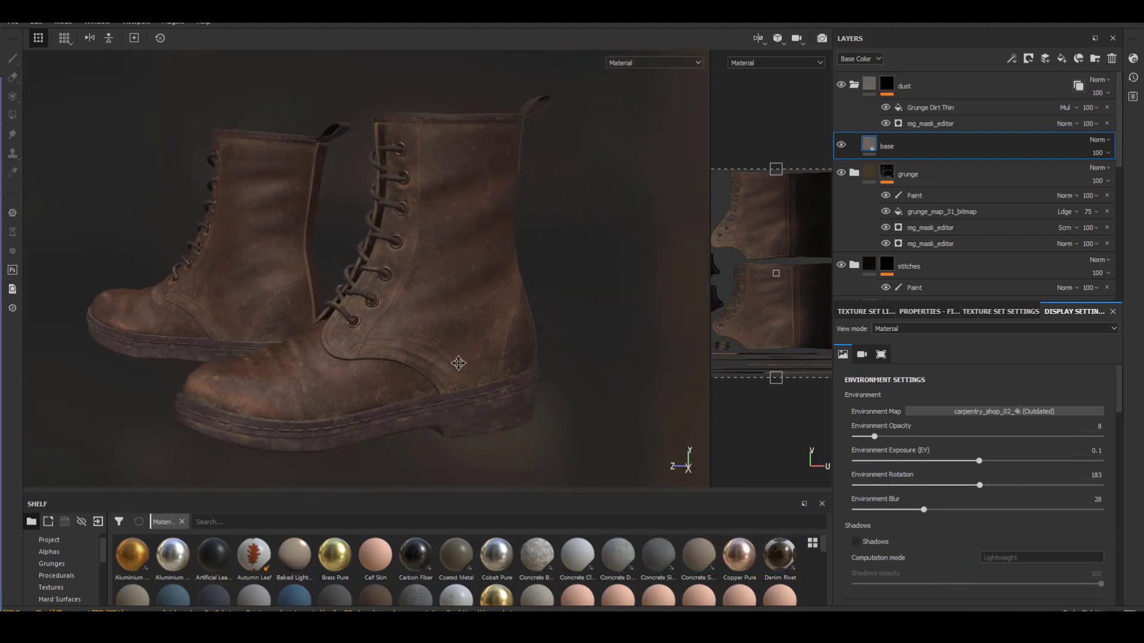
{"action": "right_click_drag", "start_coordinate": [459, 350], "coordinate": [427, 347], "text": "shift"}
{"action": "left_click_drag", "start_coordinate": [426, 346], "coordinate": [434, 349], "text": "alt"}
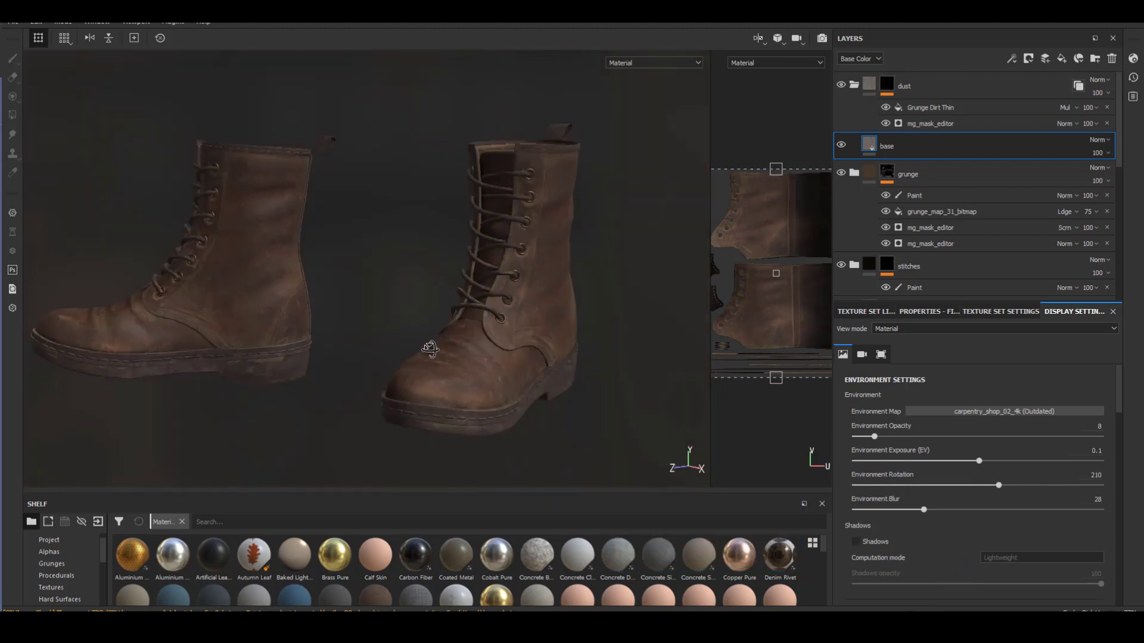
{"action": "right_click_drag", "start_coordinate": [434, 349], "coordinate": [413, 351], "text": "alt"}
{"action": "left_click_drag", "start_coordinate": [412, 350], "coordinate": [599, 322], "text": "alt"}
{"action": "middle_click_drag", "start_coordinate": [599, 322], "coordinate": [370, 319], "text": "alt"}
{"action": "right_click_drag", "start_coordinate": [370, 319], "coordinate": [522, 390], "text": "alt"}
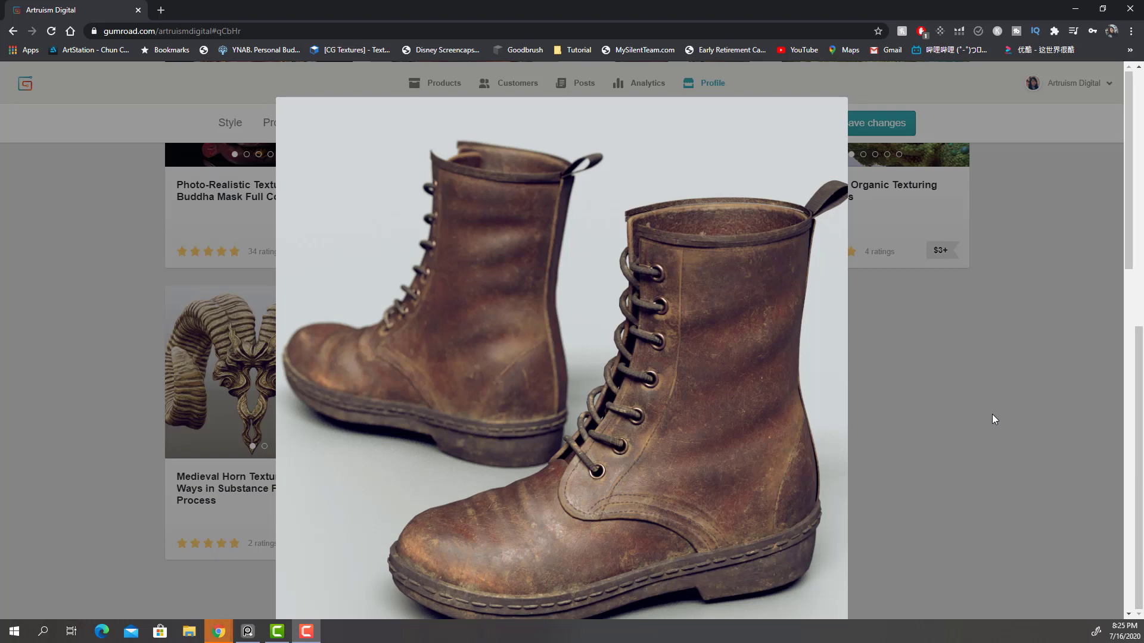
Switch to Chrome and review the description and preview images of the Texturing Realistic Leather in Substance Painter Mini Course on Gumroad
{"action": "scroll", "coordinate": [825, 432], "scroll_direction": "down", "scroll_amount": 2}
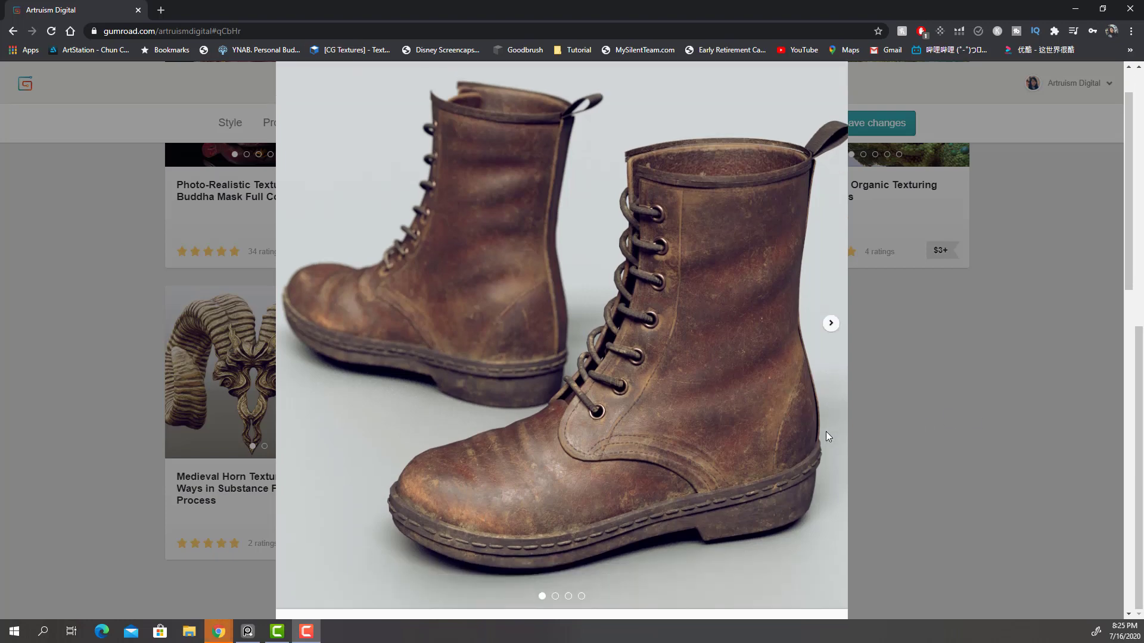
{"action": "scroll", "coordinate": [824, 435], "scroll_direction": "down", "scroll_amount": 10}
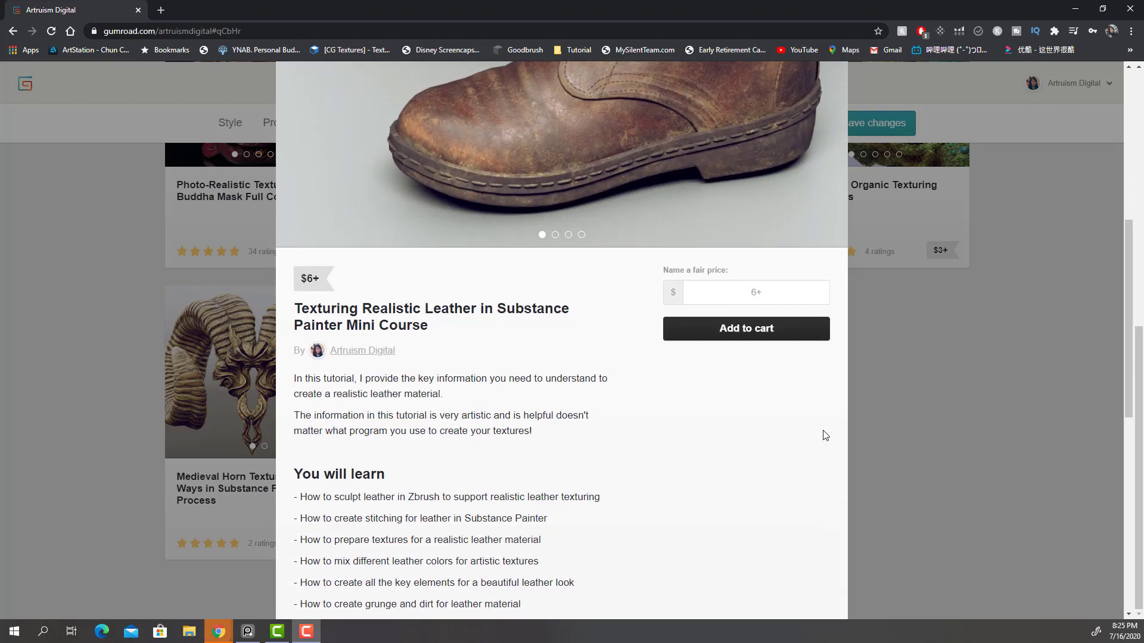
{"action": "scroll", "coordinate": [824, 435], "scroll_direction": "down", "scroll_amount": 3}
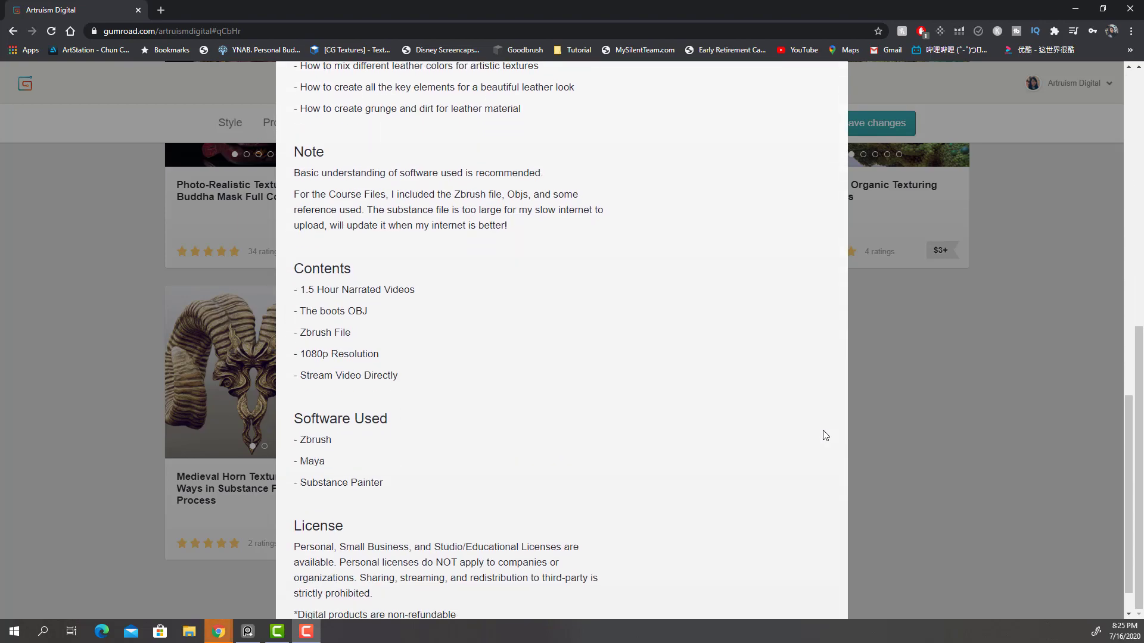
{"action": "scroll", "coordinate": [823, 435], "scroll_direction": "up", "scroll_amount": 3}
{"action": "scroll", "coordinate": [825, 436], "scroll_direction": "up", "scroll_amount": 10}
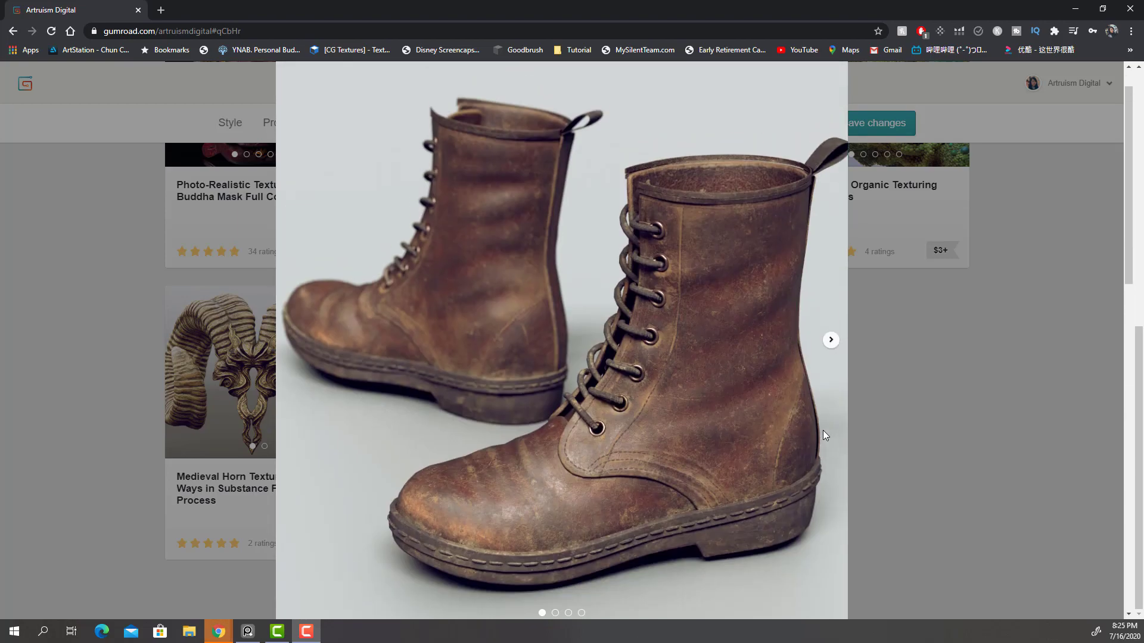
{"action": "scroll", "coordinate": [823, 430], "scroll_direction": "down", "scroll_amount": 8}
{"action": "scroll", "coordinate": [827, 386], "scroll_direction": "up", "scroll_amount": 9}
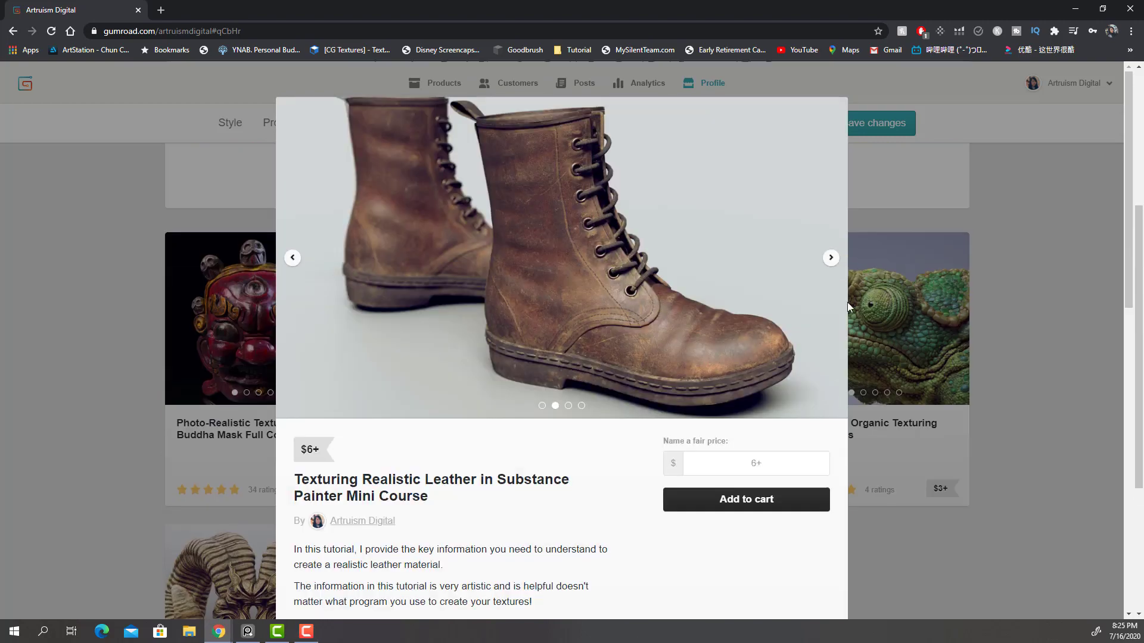
{"action": "left_click", "coordinate": [831, 258]}
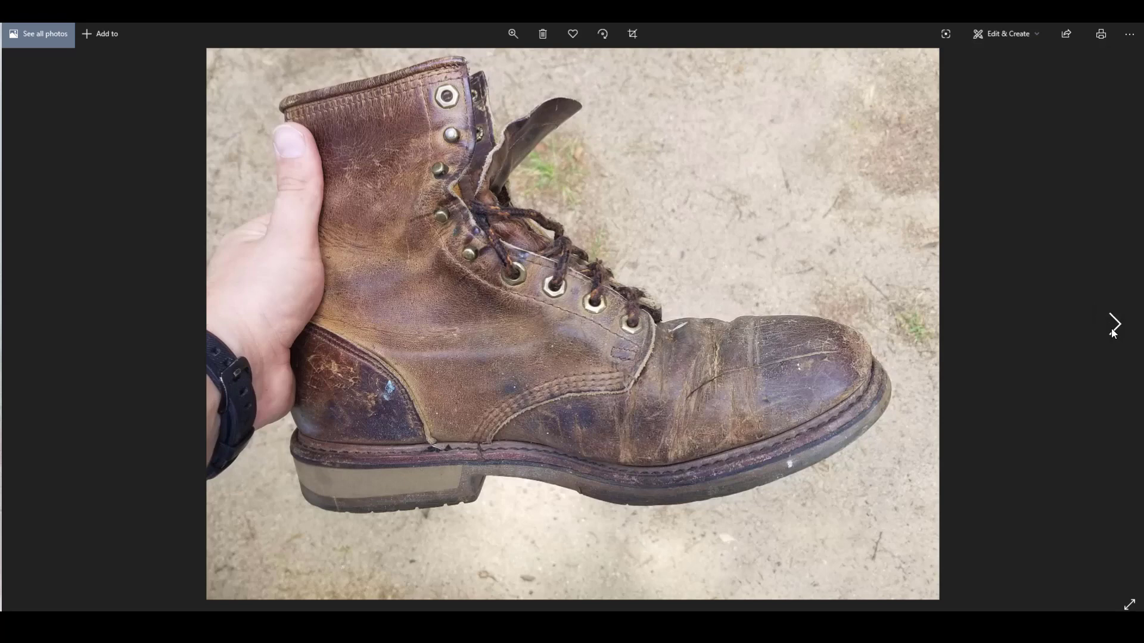
Switch to Photos and browse the worn leather boot references for creases, scuffs, stitching and colour variation
{"action": "left_click", "coordinate": [1113, 332]}
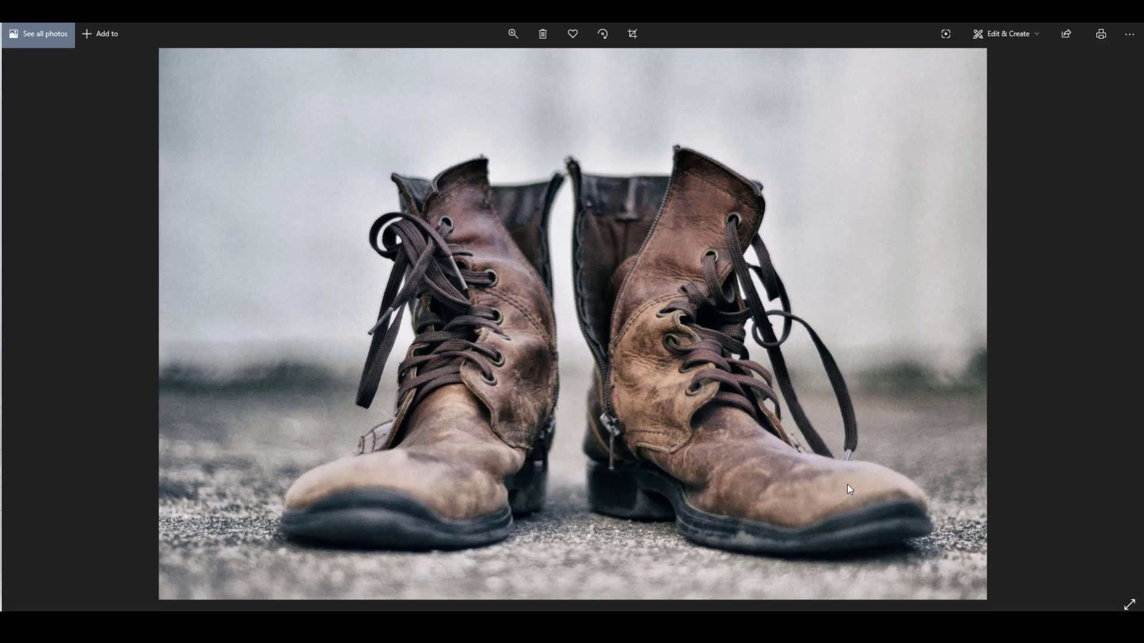
{"action": "left_click", "coordinate": [1113, 321]}
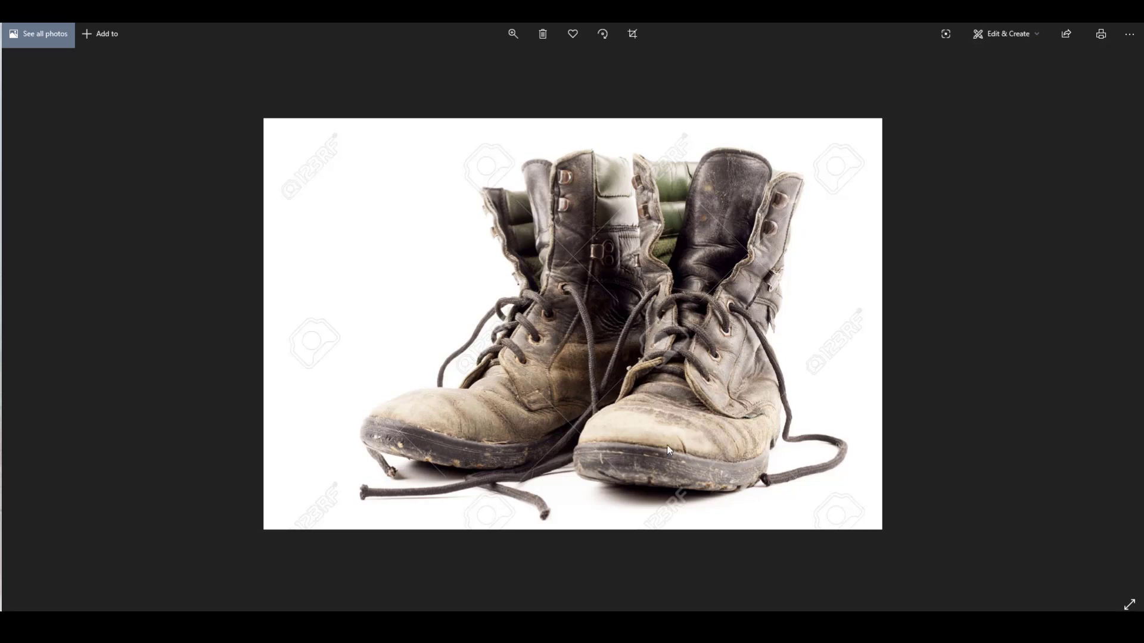
{"action": "left_click", "coordinate": [1115, 325]}
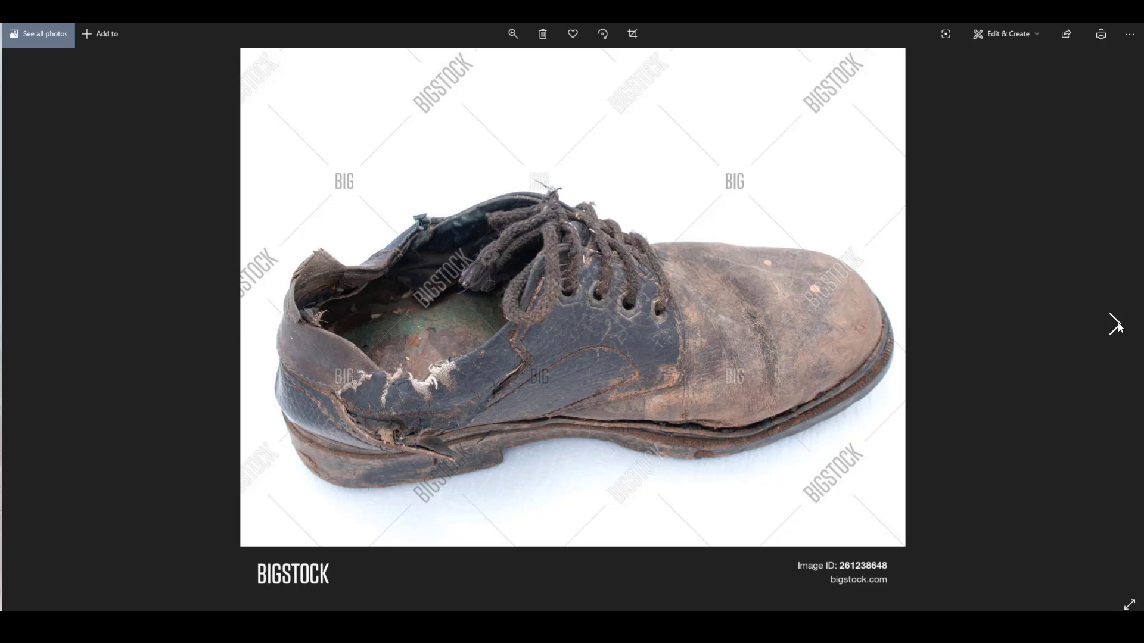
{"action": "left_click", "coordinate": [1115, 325]}
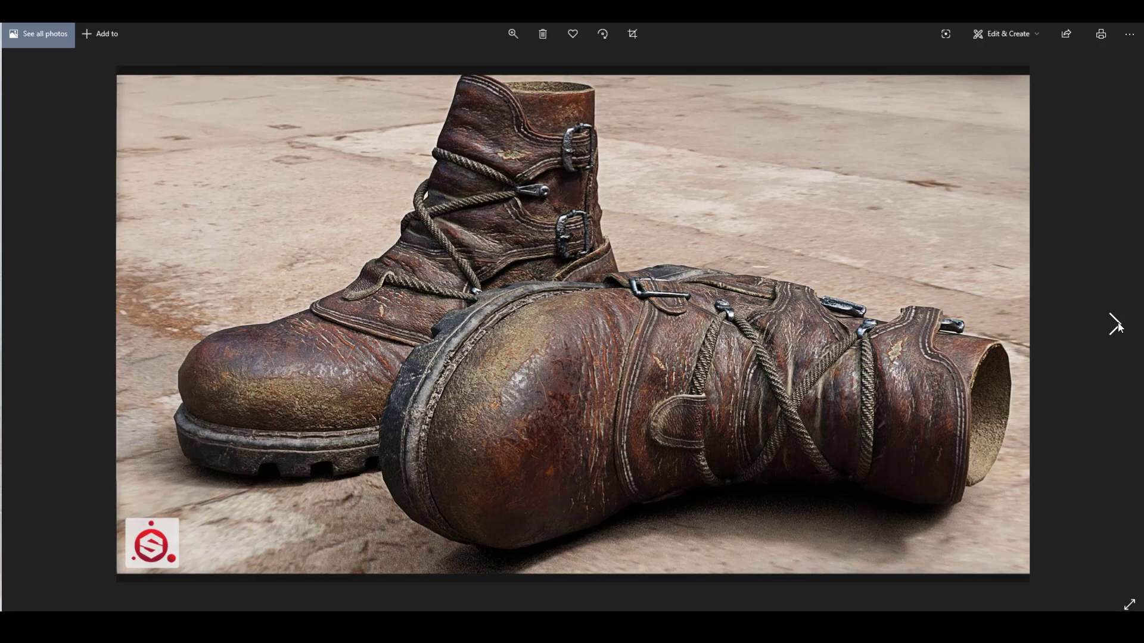
{"action": "left_click", "coordinate": [1115, 324]}
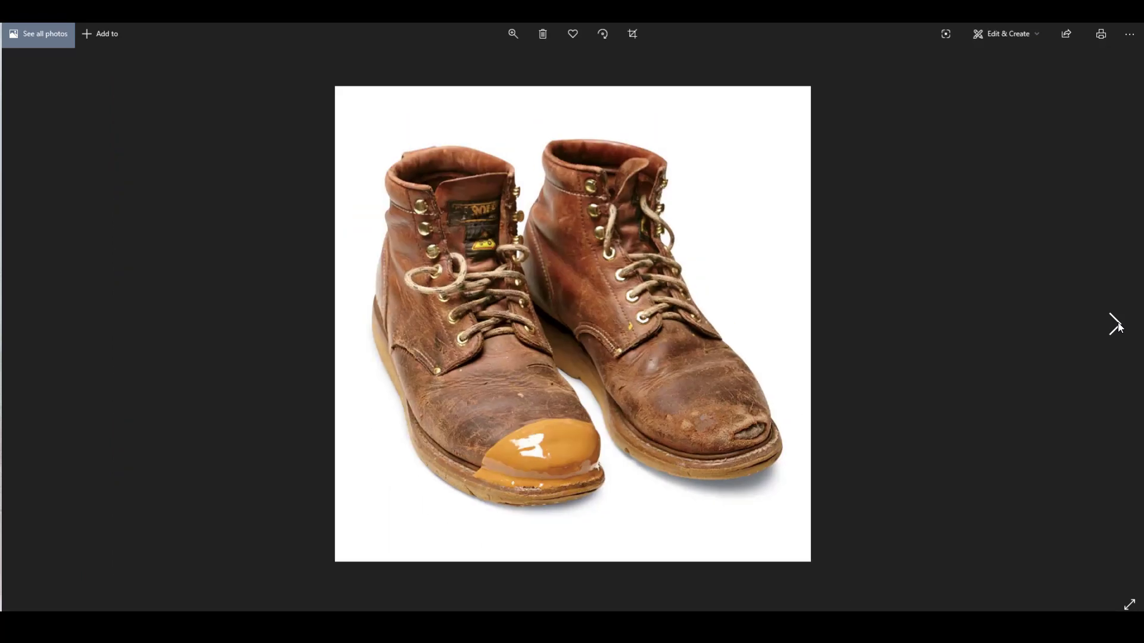
{"action": "left_click", "coordinate": [1115, 325]}
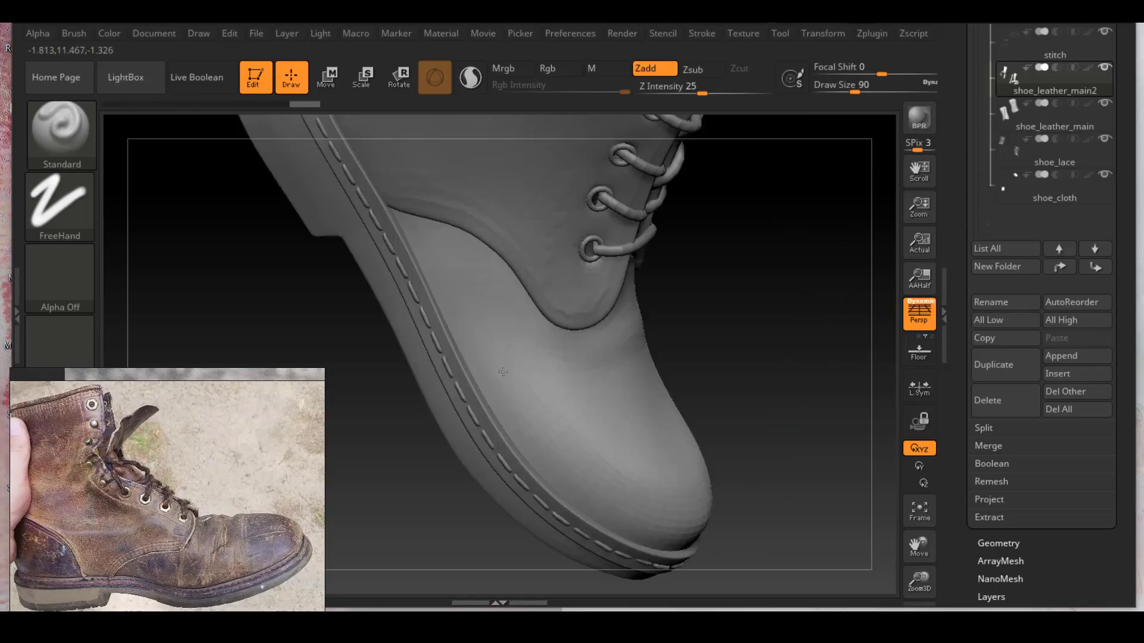
Switch to ZBrush and sculpt creases across the toe leather with the Standard brush at draw size 71 and Z intensity 25
{"action": "left_click_drag", "start_coordinate": [656, 333], "coordinate": [732, 330]}
{"action": "key", "text": "space"}
{"action": "left_click_drag", "start_coordinate": [592, 345], "coordinate": [587, 345]}
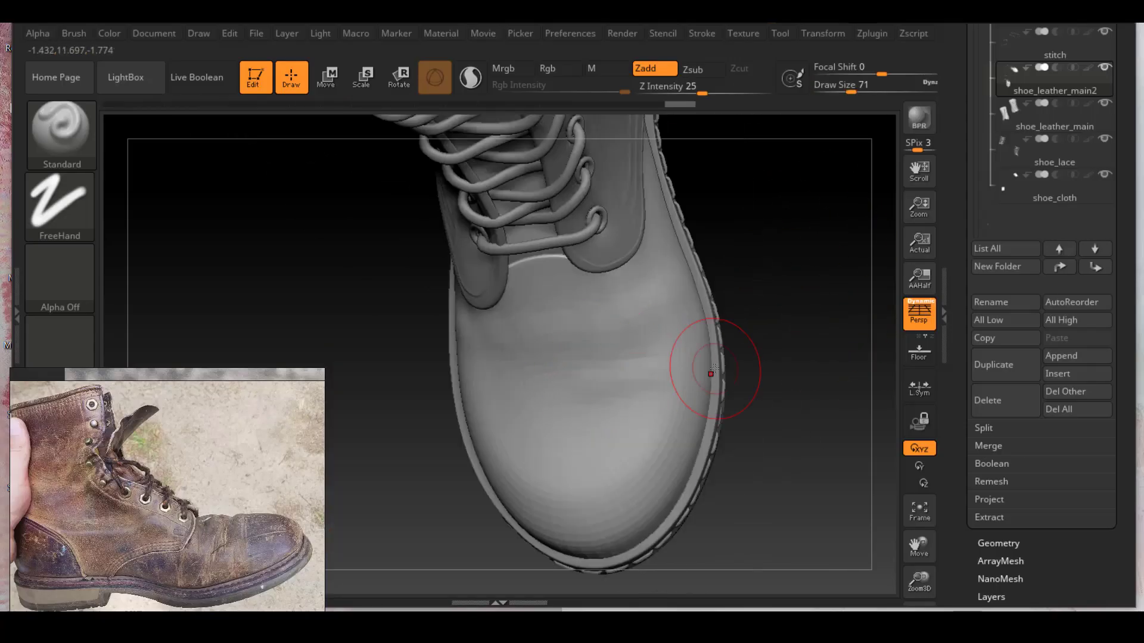
{"action": "left_click_drag", "start_coordinate": [720, 255], "coordinate": [787, 253]}
{"action": "mouse_move", "coordinate": [670, 394]}
{"action": "left_mouse_down"}
{"action": "mouse_move", "coordinate": [703, 394]}
{"action": "mouse_move", "coordinate": [664, 373]}
{"action": "left_mouse_up"}
{"action": "mouse_move", "coordinate": [733, 369]}
{"action": "left_mouse_down"}
{"action": "mouse_move", "coordinate": [811, 340]}
{"action": "mouse_move", "coordinate": [815, 314]}
{"action": "mouse_move", "coordinate": [858, 321]}
{"action": "left_mouse_up"}
{"action": "mouse_move", "coordinate": [480, 356]}
{"action": "left_mouse_down"}
{"action": "mouse_move", "coordinate": [850, 243]}
{"action": "mouse_move", "coordinate": [677, 356]}
{"action": "mouse_move", "coordinate": [507, 372]}
{"action": "mouse_move", "coordinate": [650, 409]}
{"action": "left_mouse_up"}
Activate the Move brush for the toe leather and set its stroke type to FreeHand
{"action": "key", "text": "b"}
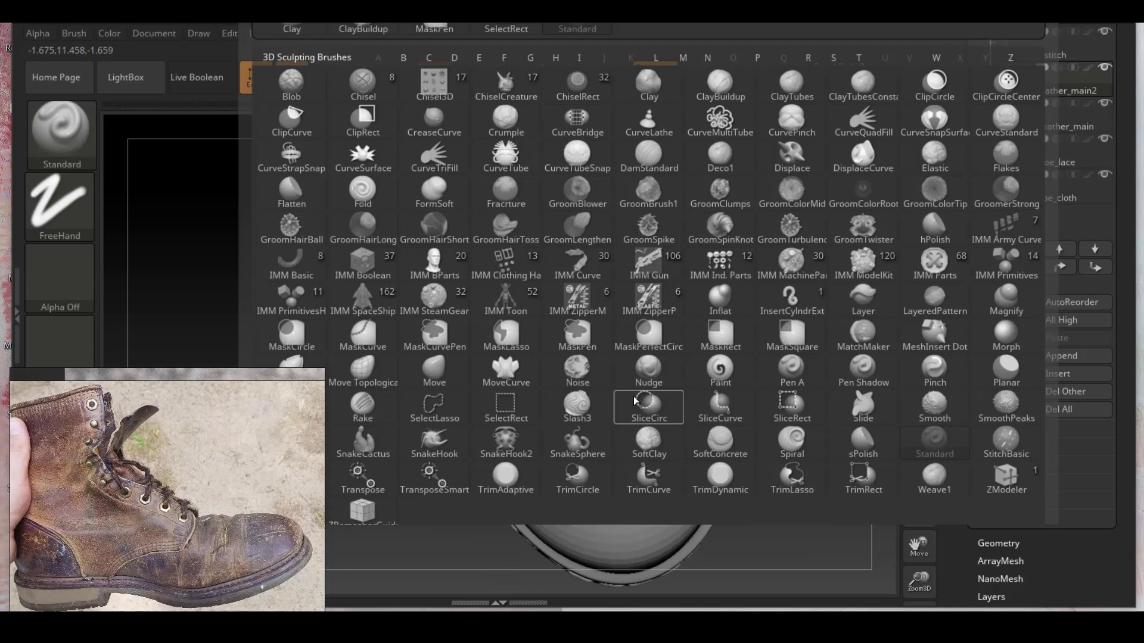
{"action": "key", "text": "m"}
{"action": "key", "text": "v"}
{"action": "mouse_move", "coordinate": [820, 388]}
{"action": "left_mouse_down"}
{"action": "mouse_move", "coordinate": [576, 443]}
{"action": "mouse_move", "coordinate": [587, 280]}
{"action": "left_mouse_up"}
{"action": "left_click_drag", "start_coordinate": [381, 244], "coordinate": [280, 226], "text": "alt"}
{"action": "left_click", "coordinate": [60, 207]}
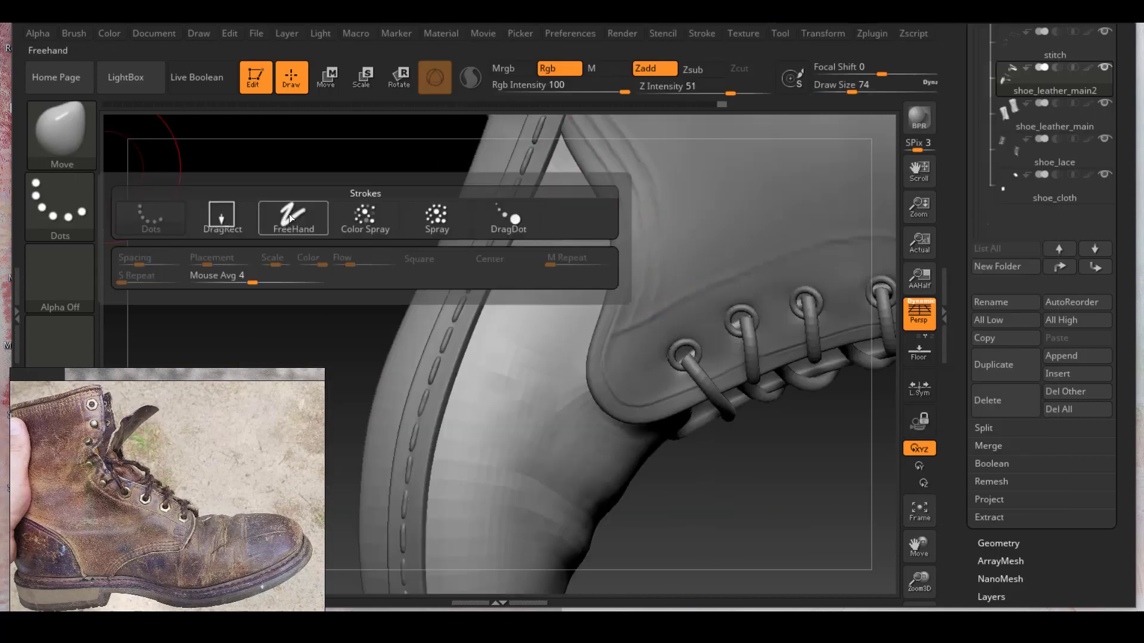
{"action": "left_click", "coordinate": [289, 219]}
Sculpt folds along the side of the toe leather with the Standard brush, reducing the draw size from 65 to 51
{"action": "key", "text": "b"}
{"action": "key", "text": "s"}
{"action": "key", "text": "t"}
{"action": "left_click_drag", "start_coordinate": [560, 171], "coordinate": [568, 368]}
{"action": "mouse_move", "coordinate": [568, 369]}
{"action": "right_mouse_down"}
{"action": "mouse_move", "coordinate": [495, 385]}
{"action": "mouse_move", "coordinate": [572, 372]}
{"action": "right_mouse_up"}
{"action": "right_click", "coordinate": [572, 373]}
{"action": "left_click_drag", "start_coordinate": [628, 342], "coordinate": [632, 342]}
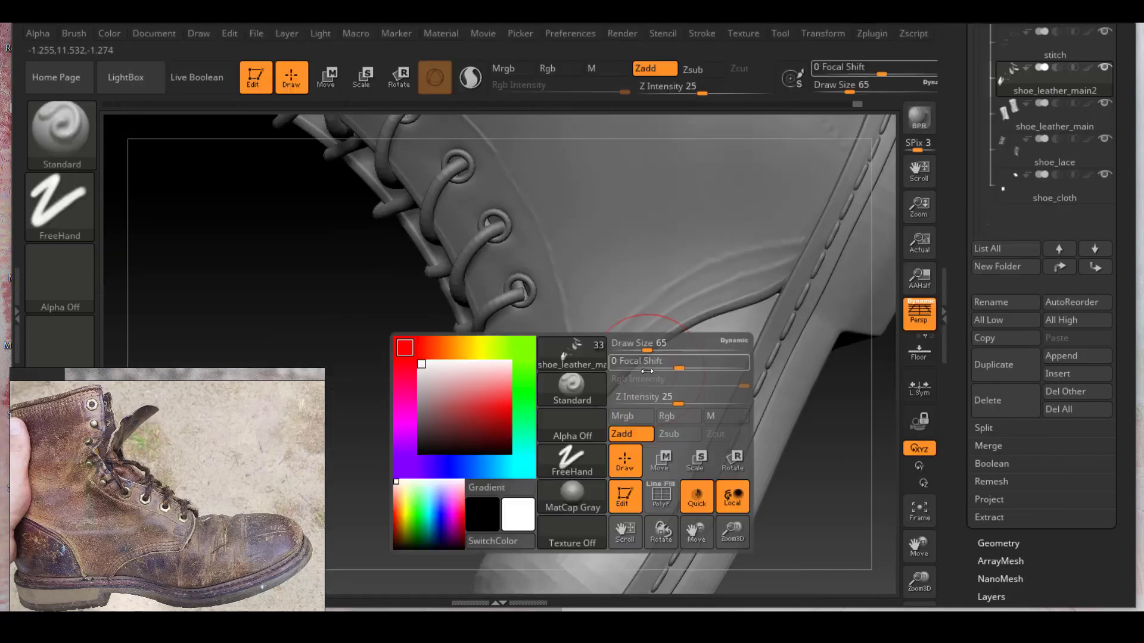
{"action": "mouse_move", "coordinate": [641, 358]}
{"action": "right_mouse_down"}
{"action": "mouse_move", "coordinate": [434, 385]}
{"action": "mouse_move", "coordinate": [582, 393]}
{"action": "mouse_move", "coordinate": [577, 322]}
{"action": "mouse_move", "coordinate": [577, 381]}
{"action": "right_mouse_up"}
{"action": "right_click", "coordinate": [577, 381]}
{"action": "left_click_drag", "start_coordinate": [648, 275], "coordinate": [638, 276]}
{"action": "right_click_drag", "start_coordinate": [638, 275], "coordinate": [469, 436]}
{"action": "left_click_drag", "start_coordinate": [468, 436], "coordinate": [462, 274]}
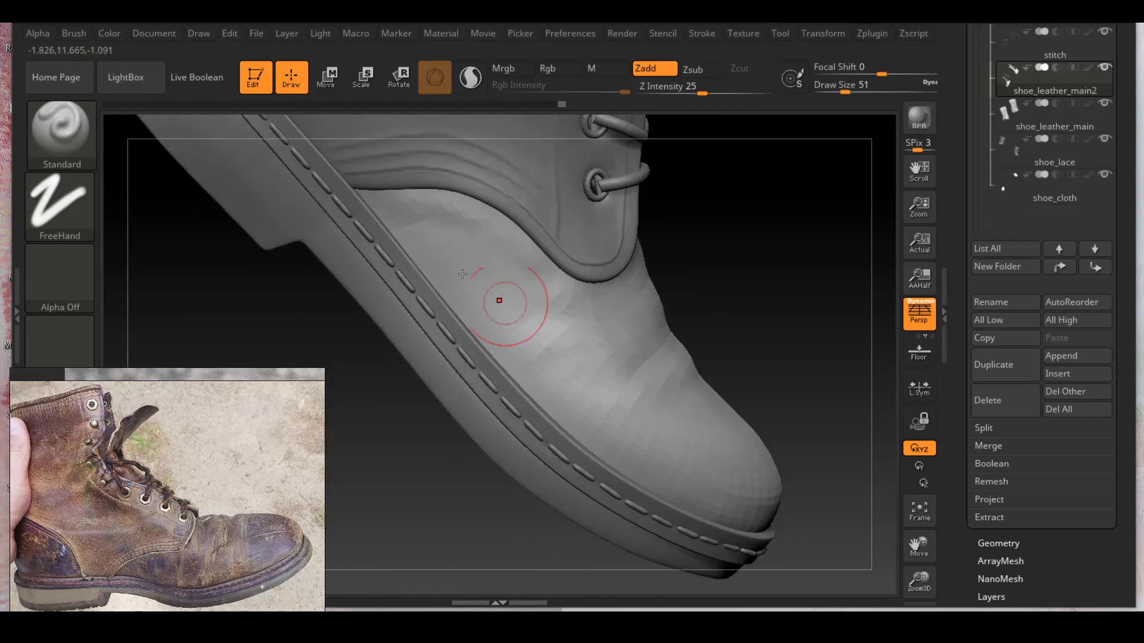
Sculpt broader folds on the toe leather with a larger Standard brush and adjust their shape with the Move brush
{"action": "mouse_move", "coordinate": [833, 365]}
{"action": "left_mouse_down"}
{"action": "mouse_move", "coordinate": [740, 409]}
{"action": "mouse_move", "coordinate": [761, 281]}
{"action": "mouse_move", "coordinate": [723, 224]}
{"action": "mouse_move", "coordinate": [595, 352]}
{"action": "mouse_move", "coordinate": [512, 381]}
{"action": "left_mouse_up"}
{"action": "right_click", "coordinate": [610, 444]}
{"action": "left_click_drag", "start_coordinate": [681, 342], "coordinate": [695, 342]}
{"action": "right_click_drag", "start_coordinate": [537, 399], "coordinate": [777, 377]}
{"action": "key", "text": "b"}
{"action": "key", "text": "m"}
{"action": "key", "text": "v"}
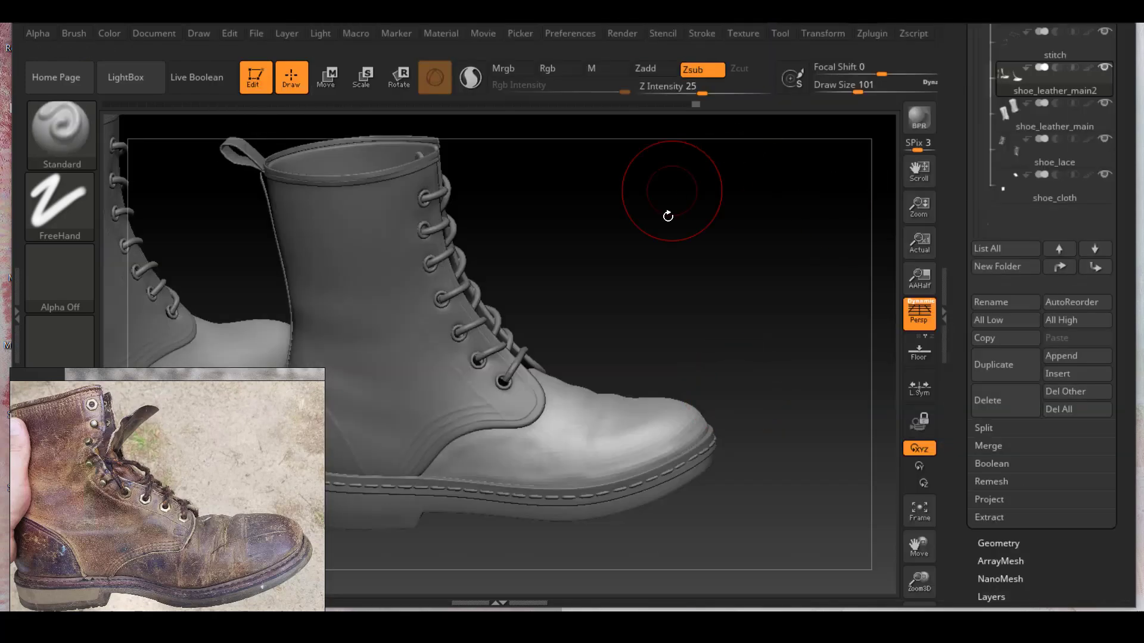
Show the toe leather's geometry settings and refine its creases with the Standard brush at Z intensity 14 and draw size 94
{"action": "mouse_move", "coordinate": [669, 214]}
{"action": "left_mouse_down"}
{"action": "mouse_move", "coordinate": [595, 276]}
{"action": "mouse_move", "coordinate": [761, 291]}
{"action": "mouse_move", "coordinate": [607, 369]}
{"action": "mouse_move", "coordinate": [643, 388]}
{"action": "mouse_move", "coordinate": [557, 383]}
{"action": "mouse_move", "coordinate": [595, 302]}
{"action": "mouse_move", "coordinate": [717, 325]}
{"action": "mouse_move", "coordinate": [615, 345]}
{"action": "mouse_move", "coordinate": [589, 370]}
{"action": "mouse_move", "coordinate": [613, 355]}
{"action": "mouse_move", "coordinate": [633, 309]}
{"action": "mouse_move", "coordinate": [741, 271]}
{"action": "mouse_move", "coordinate": [588, 279]}
{"action": "left_mouse_up"}
{"action": "left_click", "coordinate": [998, 544]}
{"action": "key", "text": "space"}
{"action": "left_click", "coordinate": [584, 409]}
{"action": "mouse_move", "coordinate": [587, 280]}
{"action": "right_mouse_down"}
{"action": "mouse_move", "coordinate": [687, 298]}
{"action": "mouse_move", "coordinate": [689, 332]}
{"action": "right_mouse_up"}
{"action": "key", "text": "space"}
{"action": "left_click_drag", "start_coordinate": [691, 333], "coordinate": [697, 333]}
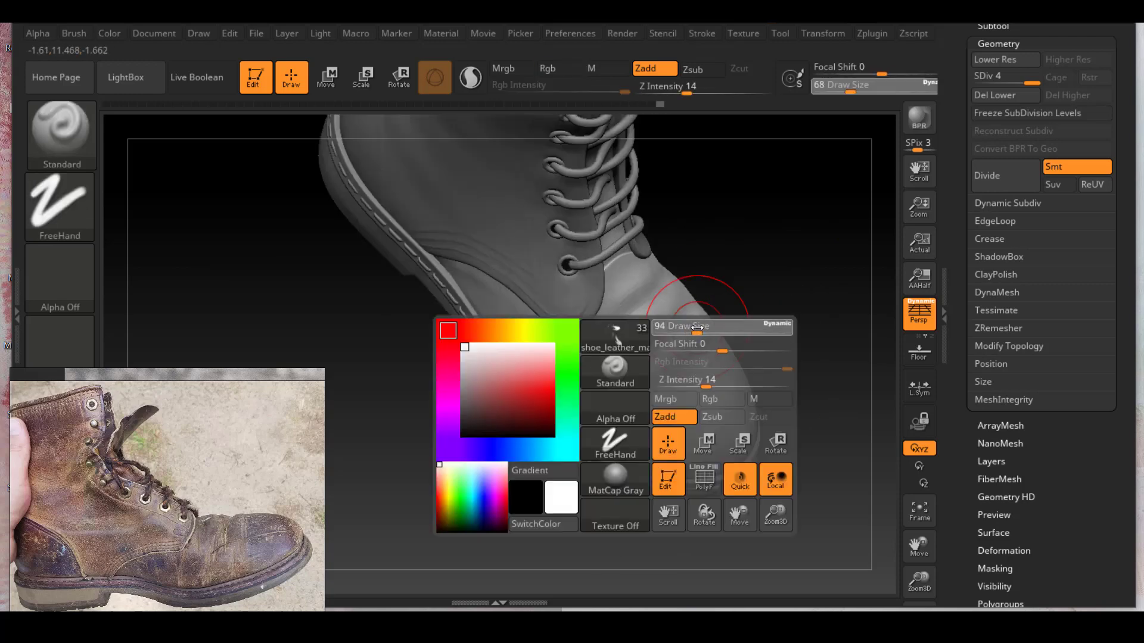
Build up the raised leather between the toe creases with the ClayBuildup brush at Z intensity 11 and draw size 87
{"action": "key", "text": "b"}
{"action": "key", "text": "c"}
{"action": "key", "text": "b"}
{"action": "right_click_drag", "start_coordinate": [620, 378], "coordinate": [594, 364]}
{"action": "key", "text": "space"}
{"action": "left_click", "coordinate": [593, 364]}
{"action": "left_click_drag", "start_coordinate": [580, 398], "coordinate": [568, 398]}
{"action": "left_click_drag", "start_coordinate": [567, 347], "coordinate": [564, 346]}
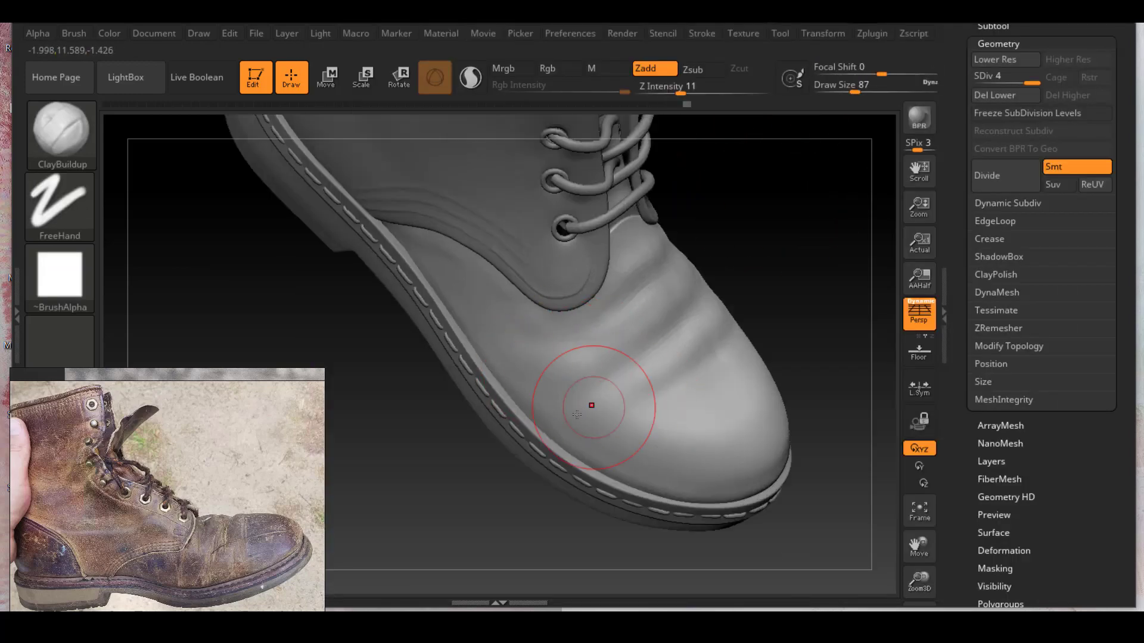
Refine the toe creases with a smaller ClayBuildup brush at draw size 68
{"action": "mouse_move", "coordinate": [567, 444]}
{"action": "right_mouse_down"}
{"action": "mouse_move", "coordinate": [623, 436]}
{"action": "mouse_move", "coordinate": [620, 359]}
{"action": "mouse_move", "coordinate": [607, 441]}
{"action": "right_mouse_up"}
{"action": "mouse_move", "coordinate": [607, 441]}
{"action": "right_mouse_down"}
{"action": "mouse_move", "coordinate": [603, 469]}
{"action": "mouse_move", "coordinate": [556, 368]}
{"action": "mouse_move", "coordinate": [528, 383]}
{"action": "mouse_move", "coordinate": [561, 443]}
{"action": "right_mouse_up"}
{"action": "key", "text": "space"}
{"action": "left_click_drag", "start_coordinate": [641, 346], "coordinate": [638, 347]}
{"action": "mouse_move", "coordinate": [639, 346]}
{"action": "right_mouse_down"}
{"action": "mouse_move", "coordinate": [744, 358]}
{"action": "mouse_move", "coordinate": [749, 339]}
{"action": "mouse_move", "coordinate": [834, 333]}
{"action": "right_mouse_up"}
Make shoe_leather_main the active subtool and adjust the boot shaft's shape with the Move brush
{"action": "mouse_move", "coordinate": [520, 396]}
{"action": "left_mouse_down"}
{"action": "mouse_move", "coordinate": [572, 383]}
{"action": "mouse_move", "coordinate": [529, 403]}
{"action": "mouse_move", "coordinate": [661, 410]}
{"action": "mouse_move", "coordinate": [629, 447]}
{"action": "mouse_move", "coordinate": [710, 332]}
{"action": "mouse_move", "coordinate": [643, 207]}
{"action": "mouse_move", "coordinate": [669, 455]}
{"action": "mouse_move", "coordinate": [663, 355]}
{"action": "mouse_move", "coordinate": [858, 274]}
{"action": "left_mouse_up"}
{"action": "left_click_drag", "start_coordinate": [971, 268], "coordinate": [971, 387]}
{"action": "left_click", "coordinate": [993, 145]}
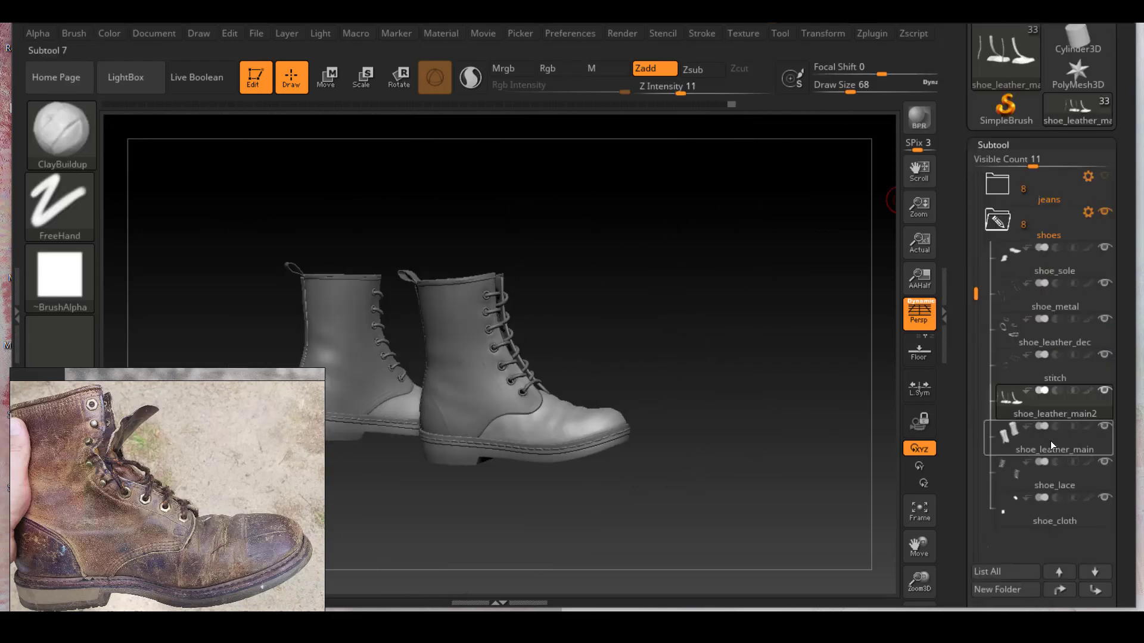
{"action": "left_click", "coordinate": [1052, 444]}
{"action": "key", "text": "b"}
{"action": "key", "text": "m"}
{"action": "key", "text": "v"}
{"action": "mouse_move", "coordinate": [768, 280]}
{"action": "left_mouse_down"}
{"action": "mouse_move", "coordinate": [699, 250]}
{"action": "mouse_move", "coordinate": [699, 286]}
{"action": "left_mouse_up"}
Sculpt soft folds across the boot shaft and ankle with the Standard brush at Z intensity 14, using draw sizes 128 and 90
{"action": "key", "text": "b"}
{"action": "key", "text": "s"}
{"action": "left_click", "coordinate": [934, 448]}
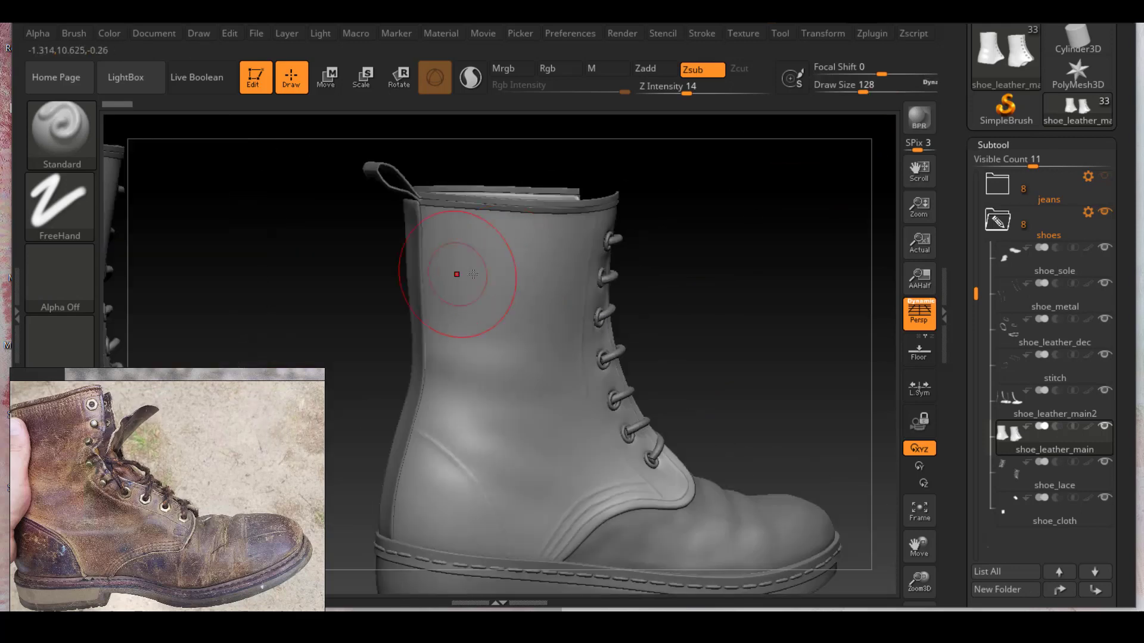
{"action": "mouse_move", "coordinate": [666, 228]}
{"action": "left_mouse_down"}
{"action": "mouse_move", "coordinate": [463, 345]}
{"action": "mouse_move", "coordinate": [592, 383]}
{"action": "mouse_move", "coordinate": [524, 242]}
{"action": "mouse_move", "coordinate": [533, 305]}
{"action": "mouse_move", "coordinate": [654, 294]}
{"action": "mouse_move", "coordinate": [596, 294]}
{"action": "left_mouse_up"}
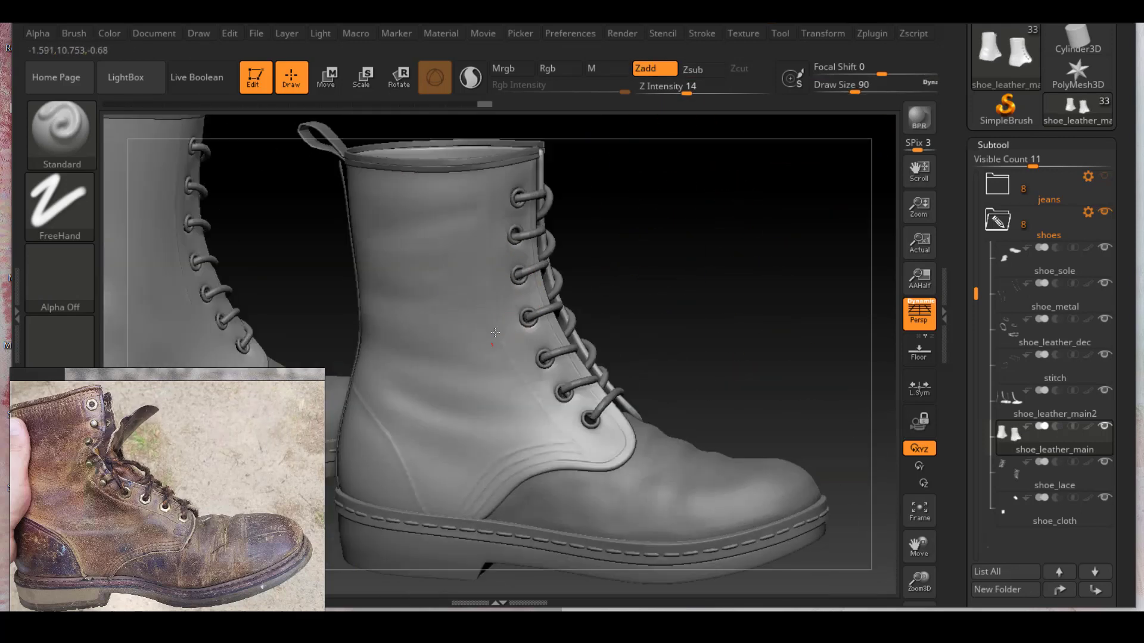
{"action": "left_click_drag", "start_coordinate": [538, 345], "coordinate": [490, 234]}
{"action": "left_click_drag", "start_coordinate": [715, 268], "coordinate": [774, 268]}
{"action": "left_click_drag", "start_coordinate": [775, 268], "coordinate": [789, 176], "text": "alt"}
{"action": "left_click_drag", "start_coordinate": [446, 335], "coordinate": [522, 374]}
{"action": "mouse_move", "coordinate": [541, 375]}
{"action": "right_mouse_down", "text": "alt"}
{"action": "mouse_move", "coordinate": [533, 347]}
{"action": "mouse_move", "coordinate": [553, 403]}
{"action": "right_mouse_up", "text": "alt"}
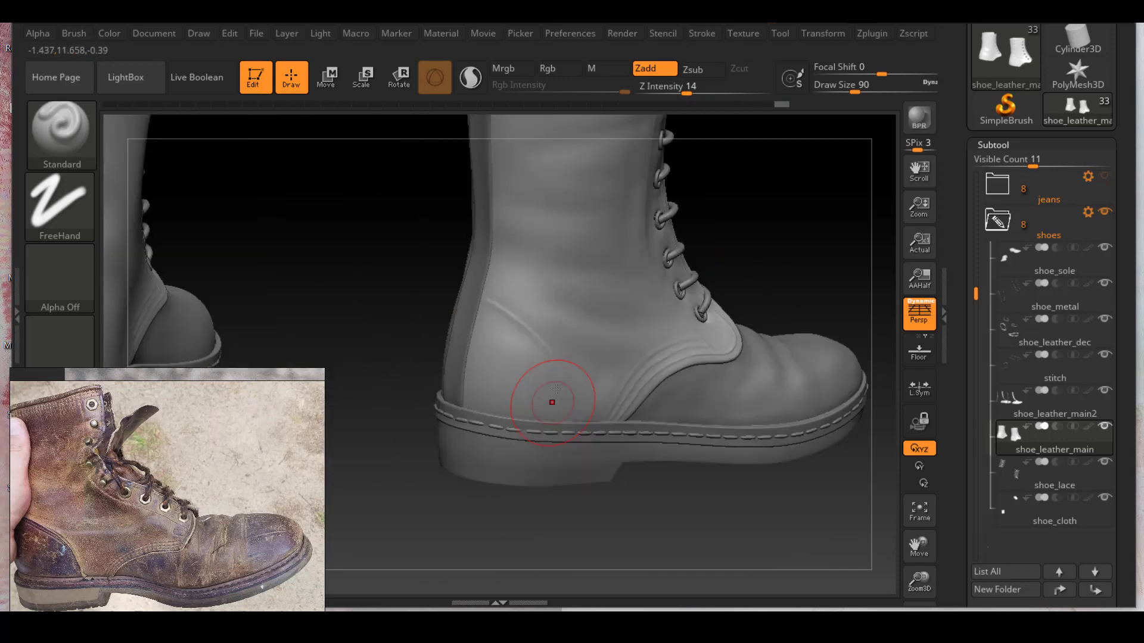
Undo the last stroke and carve folds into the other boot's upper shaft with the Standard brush at draw sizes 116 and 104
{"action": "key", "text": "space"}
{"action": "left_click_drag", "start_coordinate": [528, 342], "coordinate": [536, 342]}
{"action": "key", "text": "ctrl+z"}
{"action": "mouse_move", "coordinate": [536, 352]}
{"action": "right_mouse_down"}
{"action": "mouse_move", "coordinate": [518, 378]}
{"action": "mouse_move", "coordinate": [557, 336]}
{"action": "mouse_move", "coordinate": [473, 252]}
{"action": "right_mouse_up"}
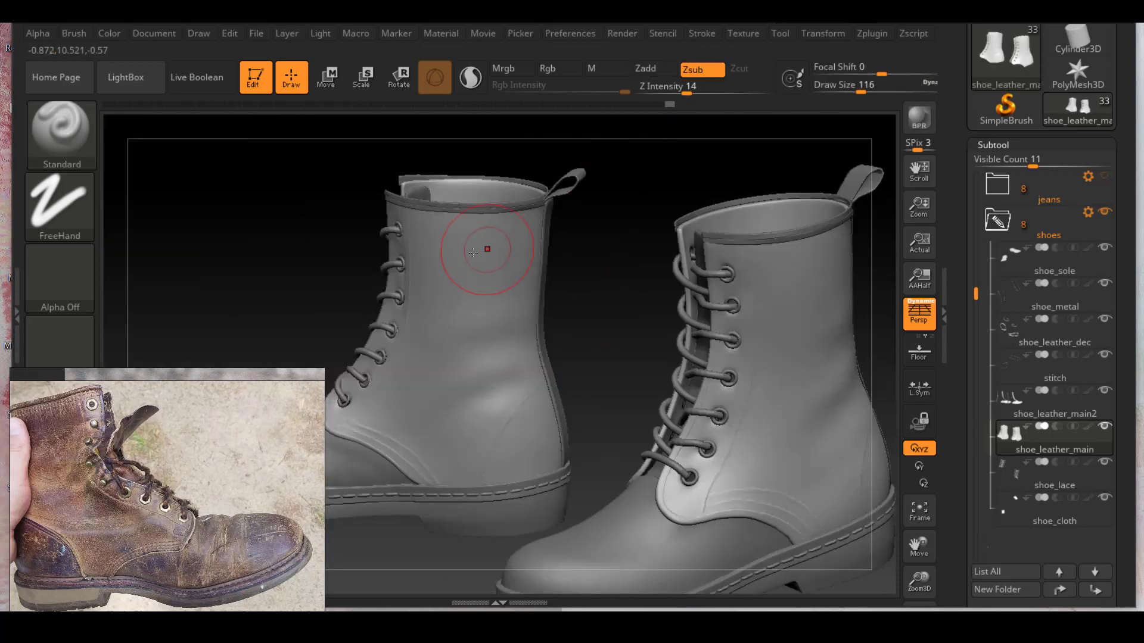
{"action": "left_click_drag", "start_coordinate": [452, 275], "coordinate": [476, 271], "text": "alt"}
{"action": "mouse_move", "coordinate": [476, 271]}
{"action": "right_mouse_down"}
{"action": "mouse_move", "coordinate": [470, 252]}
{"action": "mouse_move", "coordinate": [582, 317]}
{"action": "mouse_move", "coordinate": [484, 220]}
{"action": "right_mouse_up"}
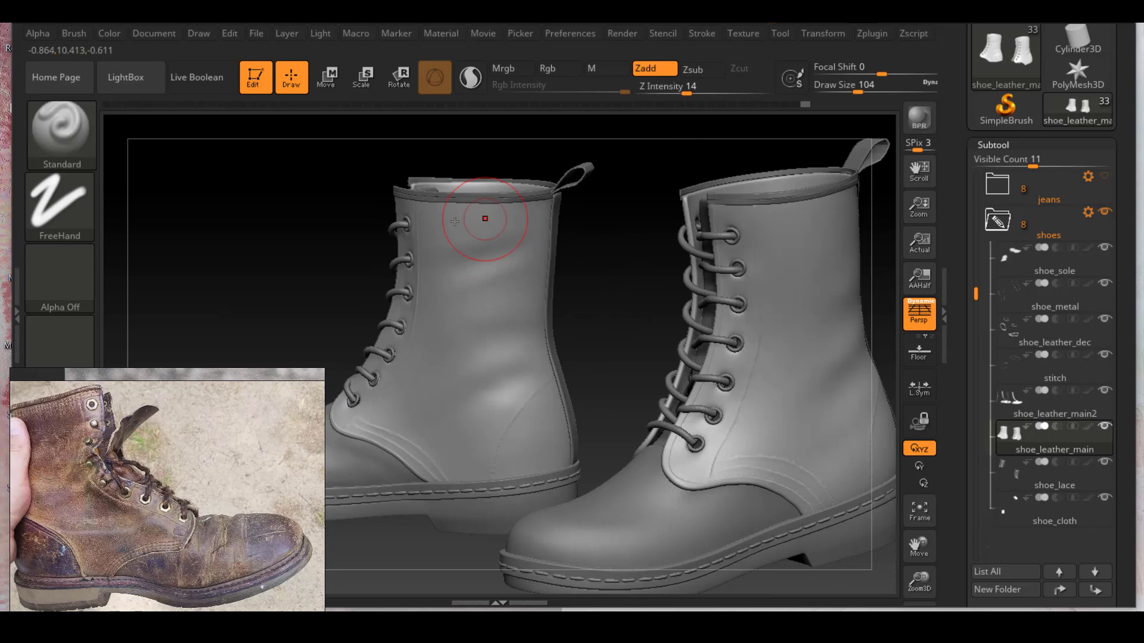
Sculpt the leather around the upper lace eyelets with the Standard brush at draw size 41
{"action": "left_click_drag", "start_coordinate": [462, 275], "coordinate": [523, 268]}
{"action": "mouse_move", "coordinate": [523, 267]}
{"action": "right_mouse_down", "text": "ctrl"}
{"action": "mouse_move", "coordinate": [613, 334]}
{"action": "mouse_move", "coordinate": [493, 417]}
{"action": "mouse_move", "coordinate": [531, 268]}
{"action": "mouse_move", "coordinate": [586, 370]}
{"action": "right_mouse_up", "text": "ctrl"}
{"action": "key", "text": "bracketleft"}
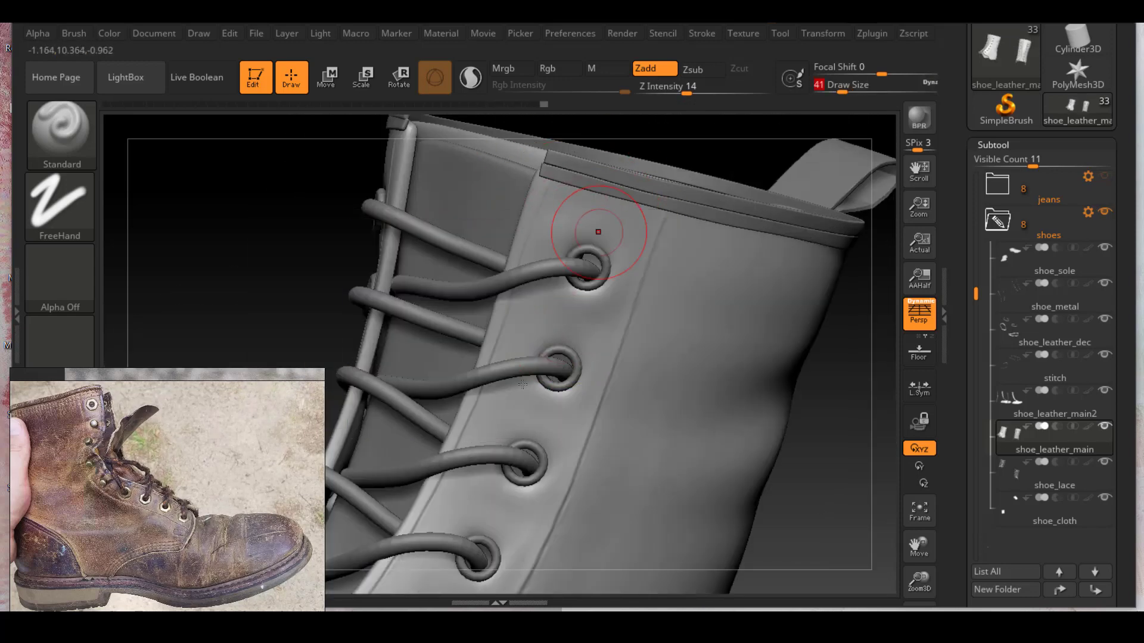
{"action": "right_click_drag", "start_coordinate": [598, 235], "coordinate": [594, 181], "text": "alt"}
{"action": "left_click_drag", "start_coordinate": [525, 337], "coordinate": [492, 355]}
Hide the shoe_lace subtool and sculpt the leather around the eyelets with the Standard brush, using draw sizes 41 and 33
{"action": "left_click", "coordinate": [1104, 461]}
{"action": "mouse_move", "coordinate": [584, 253]}
{"action": "right_mouse_down", "text": "alt"}
{"action": "mouse_move", "coordinate": [592, 287]}
{"action": "mouse_move", "coordinate": [579, 361]}
{"action": "right_mouse_up", "text": "alt"}
{"action": "left_click_drag", "start_coordinate": [436, 447], "coordinate": [405, 478], "text": "alt"}
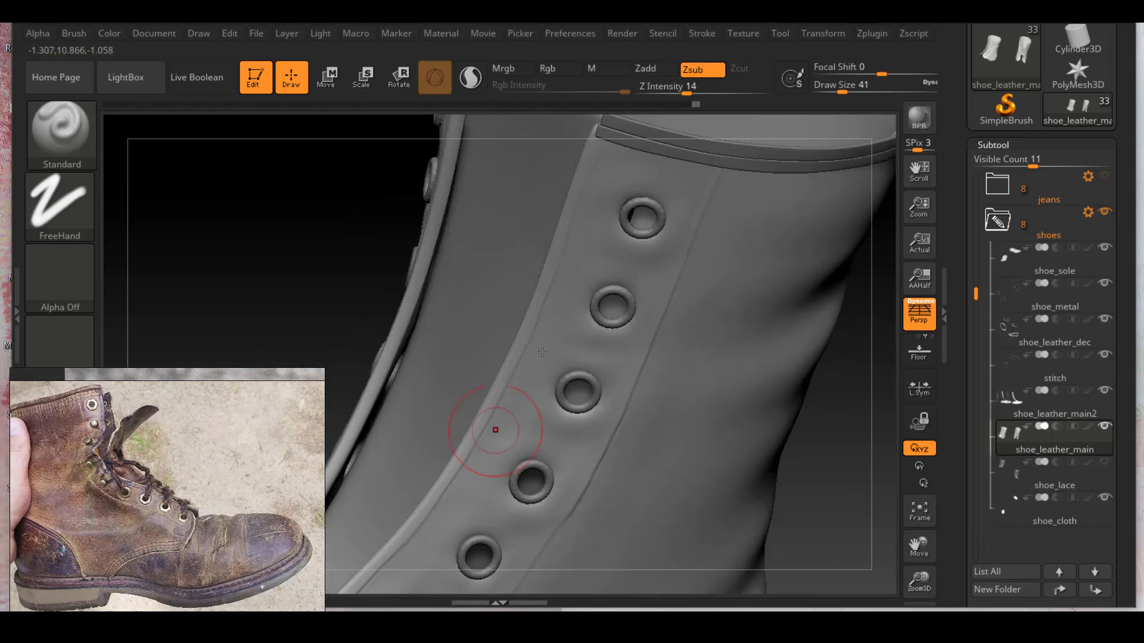
{"action": "right_click_drag", "start_coordinate": [542, 428], "coordinate": [600, 288], "text": "alt"}
{"action": "right_click_drag", "start_coordinate": [508, 412], "coordinate": [539, 332], "text": "alt"}
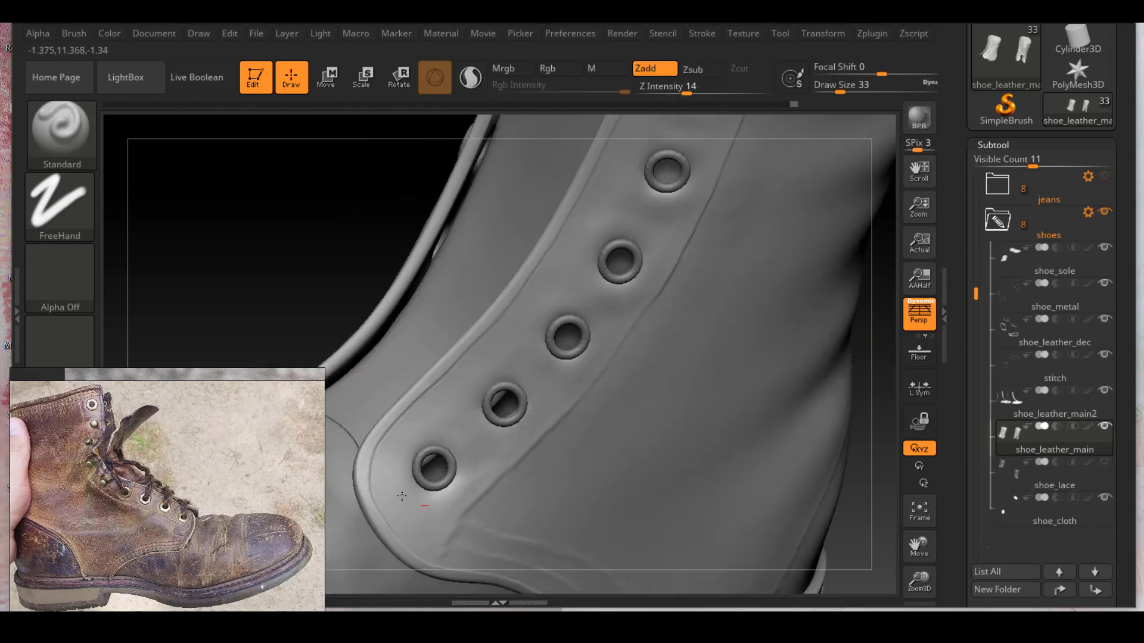
{"action": "mouse_move", "coordinate": [517, 377]}
{"action": "right_mouse_down"}
{"action": "mouse_move", "coordinate": [475, 373]}
{"action": "mouse_move", "coordinate": [411, 327]}
{"action": "mouse_move", "coordinate": [564, 312]}
{"action": "mouse_move", "coordinate": [687, 240]}
{"action": "mouse_move", "coordinate": [710, 311]}
{"action": "mouse_move", "coordinate": [574, 350]}
{"action": "mouse_move", "coordinate": [603, 365]}
{"action": "right_mouse_up"}
{"action": "right_click", "coordinate": [578, 344]}
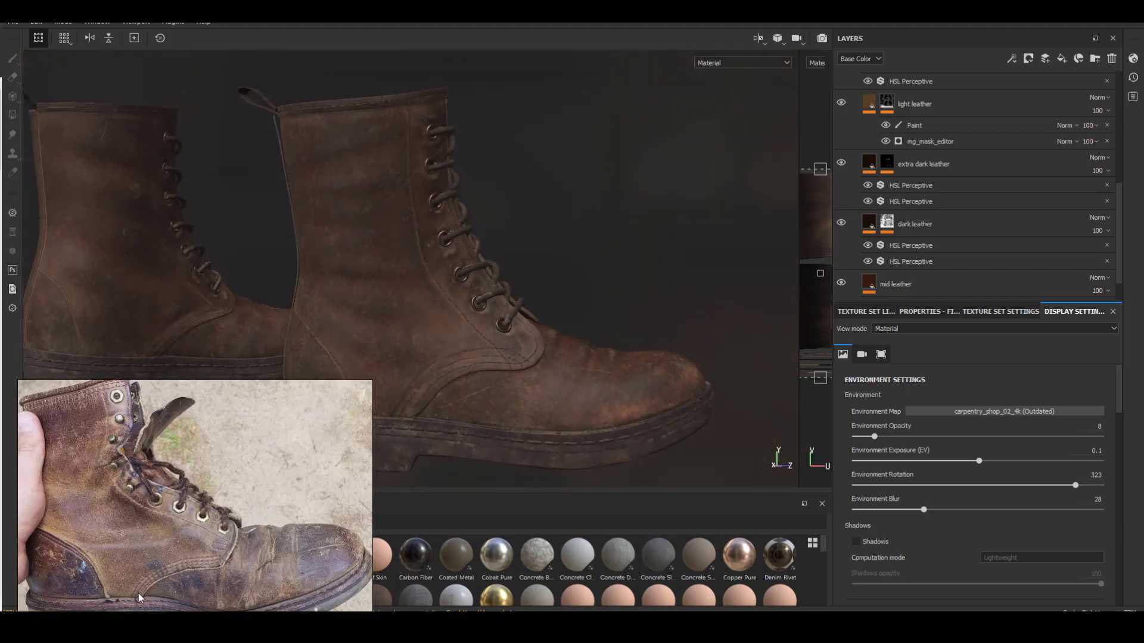
Switch to Substance Painter and examine the textured boot's shaft, laces and toe leather against the worn boot reference under shifted lighting
{"action": "middle_click_drag", "start_coordinate": [473, 380], "coordinate": [500, 337], "text": "alt"}
{"action": "left_click_drag", "start_coordinate": [463, 380], "coordinate": [531, 374], "text": "alt"}
{"action": "middle_click_drag", "start_coordinate": [462, 367], "coordinate": [547, 379], "text": "alt"}
{"action": "right_click_drag", "start_coordinate": [492, 372], "coordinate": [493, 370], "text": "shift"}
{"action": "middle_click_drag", "start_coordinate": [442, 347], "coordinate": [395, 370], "text": "alt"}
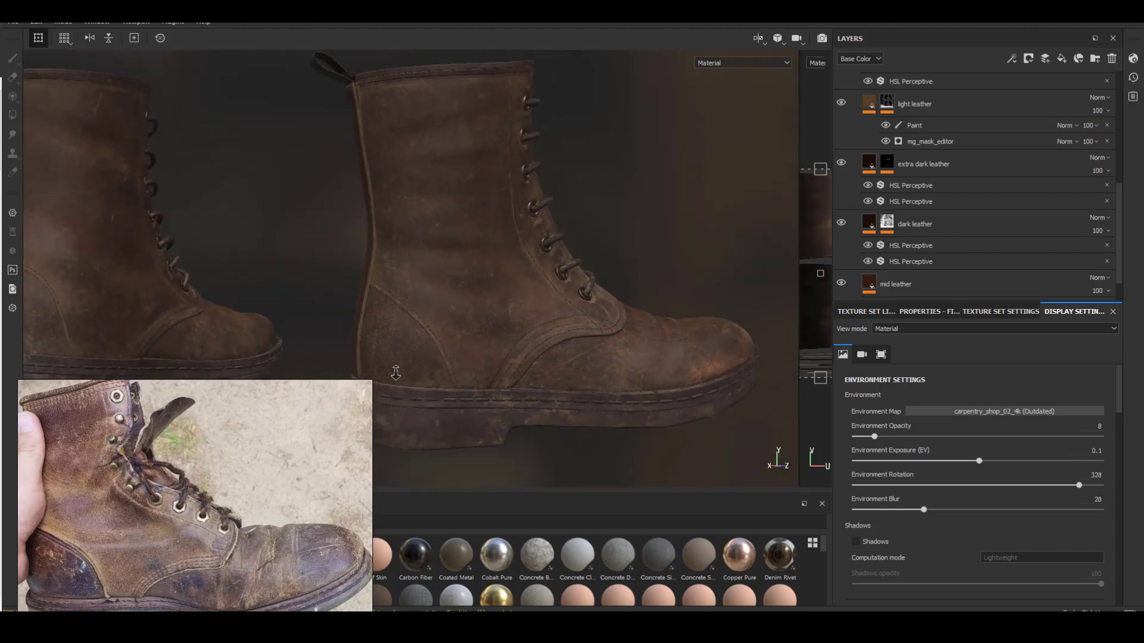
{"action": "right_click_drag", "start_coordinate": [395, 370], "coordinate": [511, 345], "text": "alt"}
{"action": "left_click_drag", "start_coordinate": [541, 262], "coordinate": [448, 422], "text": "alt"}
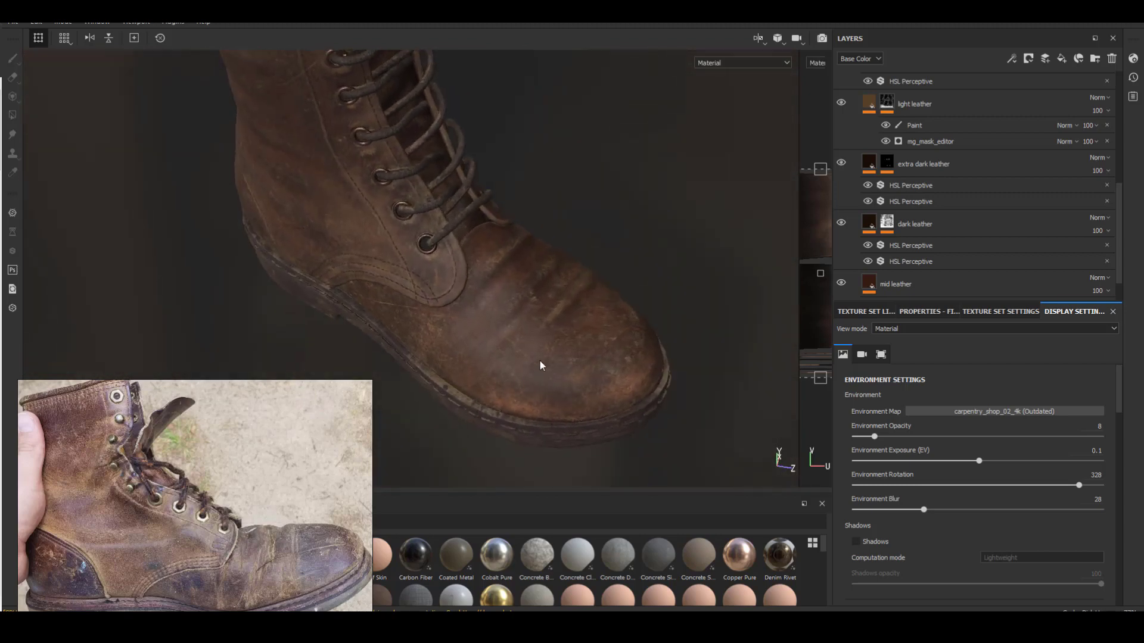
{"action": "right_click_drag", "start_coordinate": [600, 331], "coordinate": [595, 368], "text": "alt"}
{"action": "left_click_drag", "start_coordinate": [511, 391], "coordinate": [536, 357], "text": "alt"}
{"action": "right_click_drag", "start_coordinate": [536, 358], "coordinate": [546, 370], "text": "alt"}
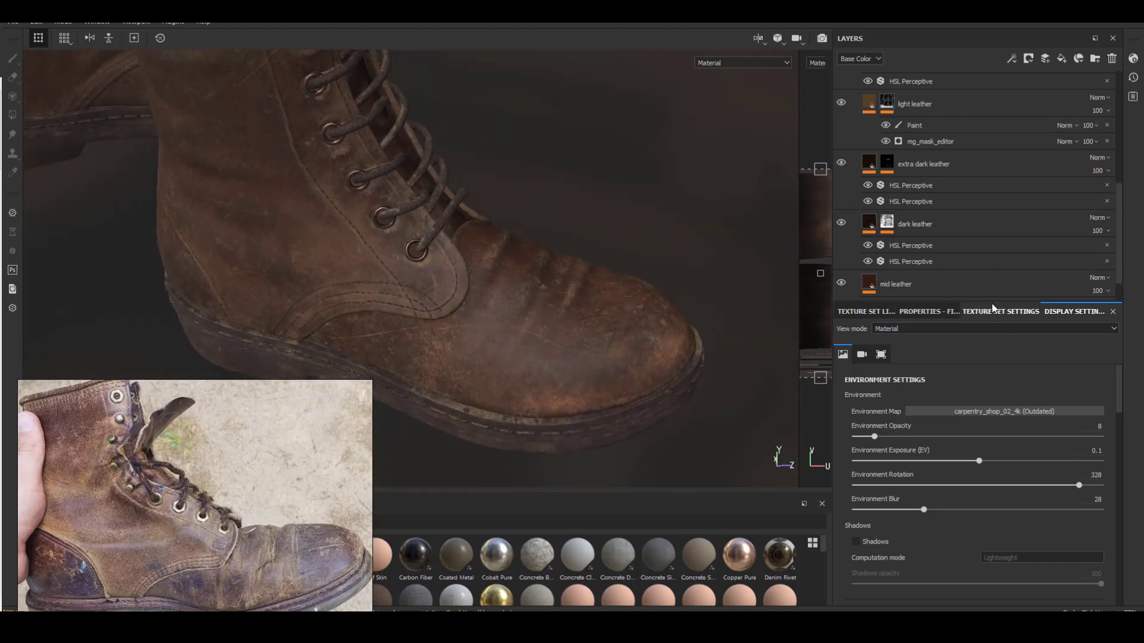
Enlarge the layer stack and hide the light crack, light leather, extra dark leather and dark leather layers to inspect mid leather alone
{"action": "left_click_drag", "start_coordinate": [991, 300], "coordinate": [991, 445]}
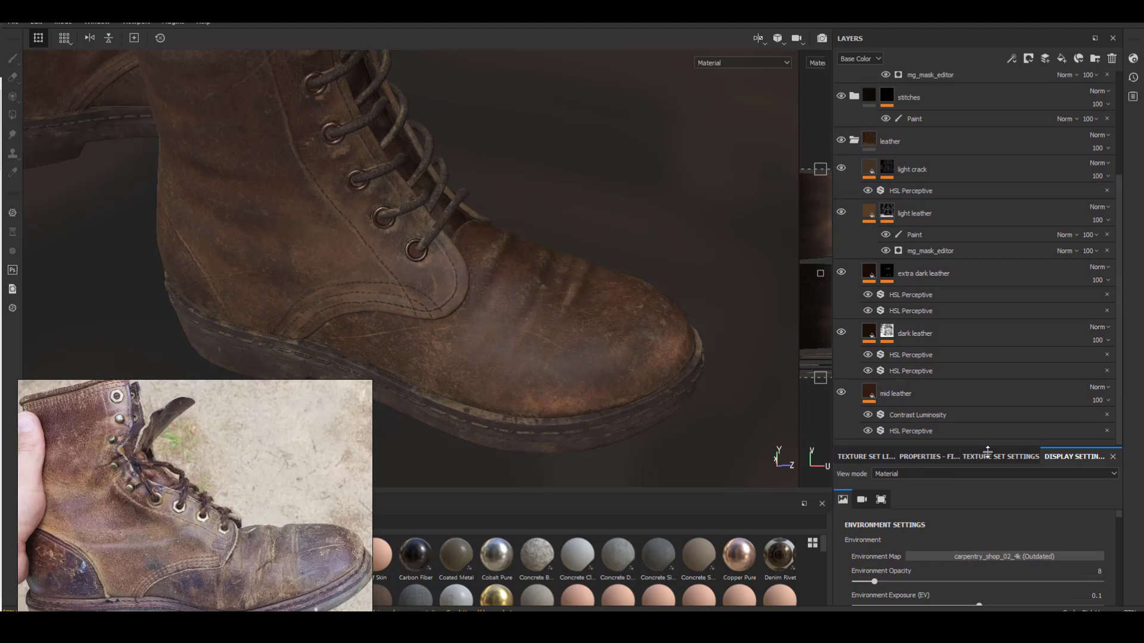
{"action": "mouse_move", "coordinate": [1119, 261]}
{"action": "left_mouse_down"}
{"action": "mouse_move", "coordinate": [1121, 228]}
{"action": "mouse_move", "coordinate": [1122, 271]}
{"action": "left_mouse_up"}
{"action": "left_click", "coordinate": [842, 212]}
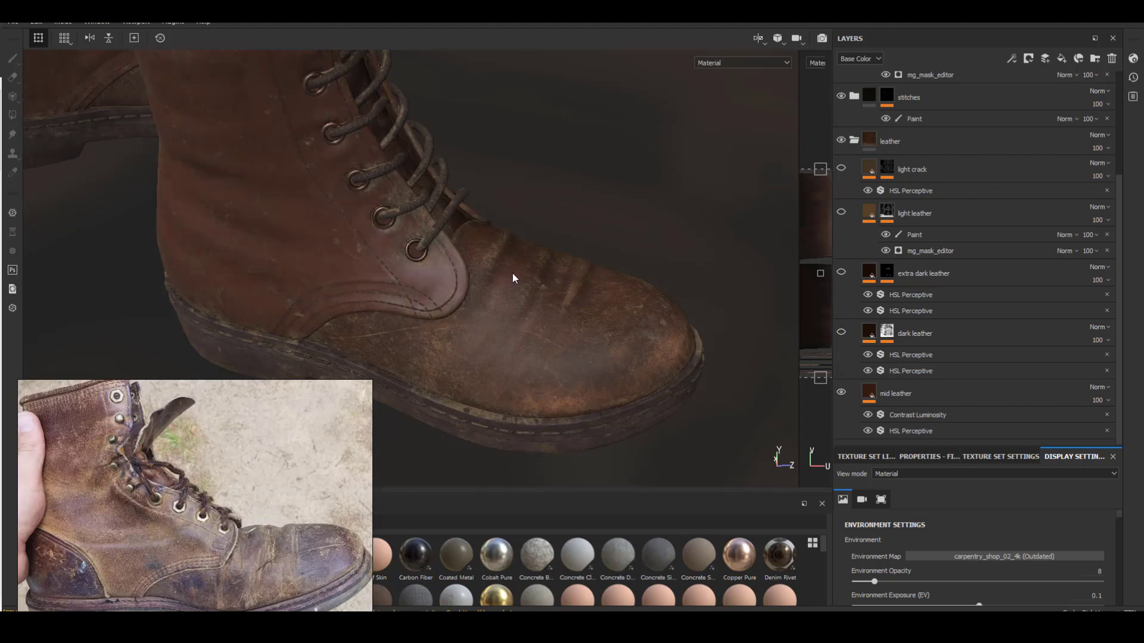
{"action": "left_click_drag", "start_coordinate": [510, 274], "coordinate": [459, 321], "text": "alt"}
{"action": "right_click_drag", "start_coordinate": [459, 321], "coordinate": [303, 285], "text": "shift"}
{"action": "middle_click_drag", "start_coordinate": [304, 285], "coordinate": [448, 333], "text": "alt"}
Show the dark leather and extra dark leather layers and inspect the darker tones on the boot
{"action": "scroll", "coordinate": [477, 312], "scroll_direction": "up", "scroll_amount": 5}
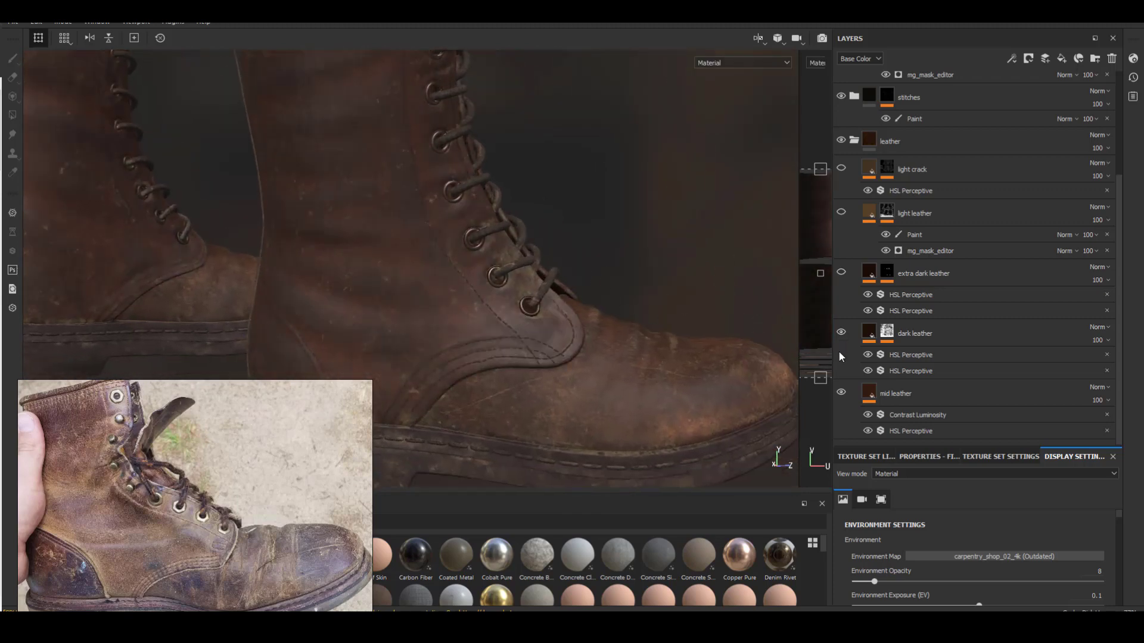
{"action": "left_click_drag", "start_coordinate": [426, 241], "coordinate": [438, 298], "text": "alt"}
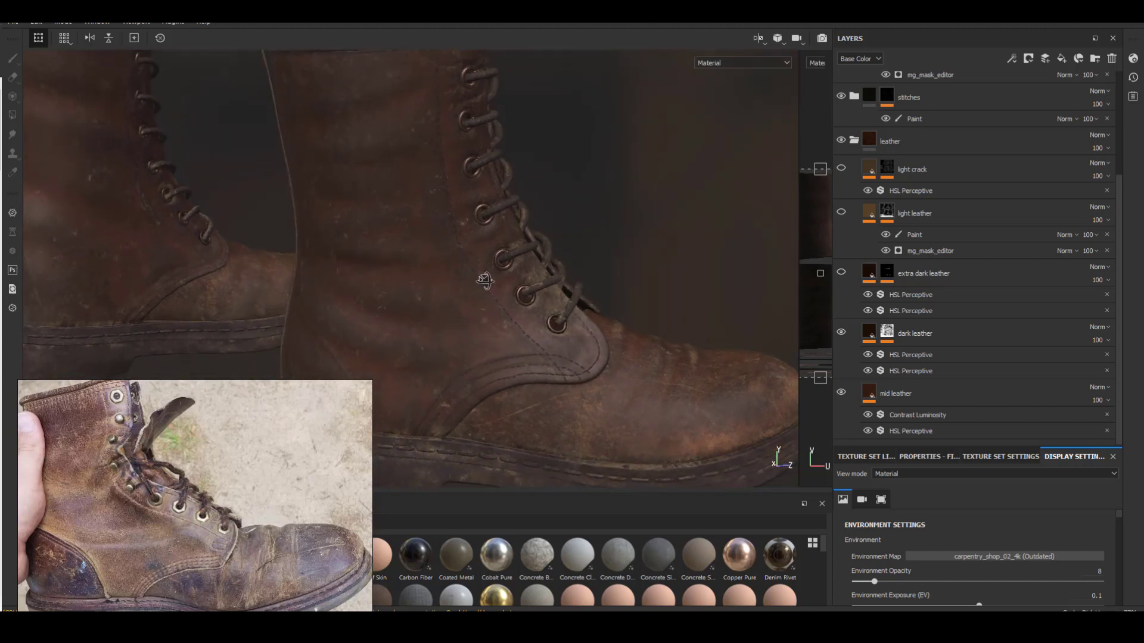
{"action": "left_click", "coordinate": [841, 272]}
{"action": "left_click_drag", "start_coordinate": [536, 226], "coordinate": [494, 351], "text": "alt"}
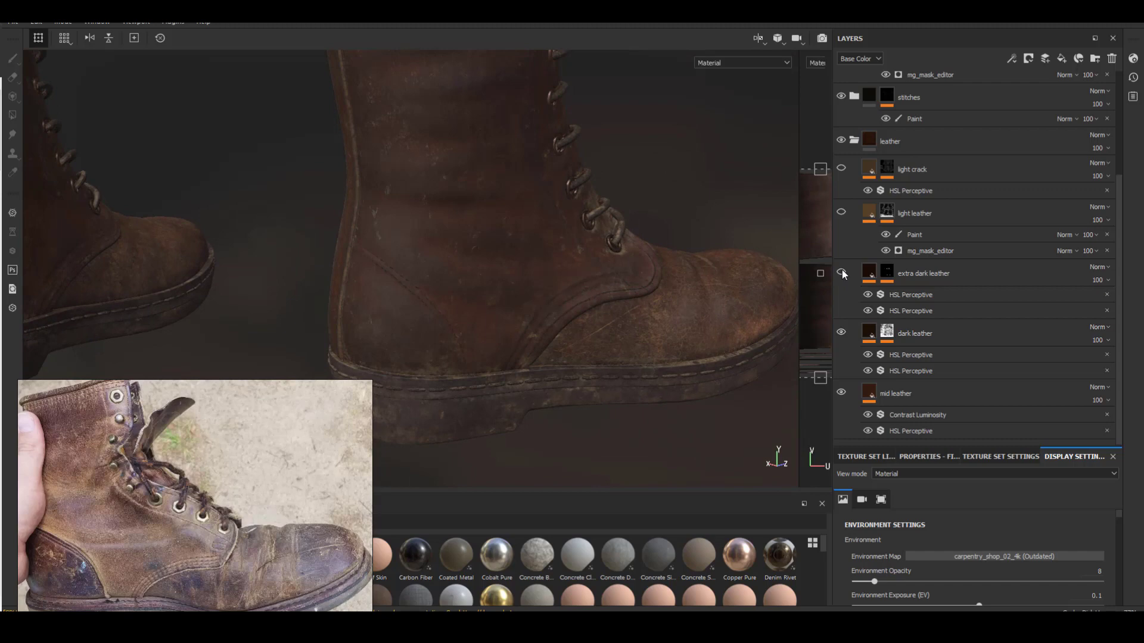
Show the light leather layer and inspect its lighter wear on the boot's shaft, seams and heel
{"action": "left_click", "coordinate": [842, 212]}
{"action": "left_click_drag", "start_coordinate": [590, 327], "coordinate": [492, 254], "text": "alt"}
{"action": "middle_click_drag", "start_coordinate": [491, 253], "coordinate": [546, 388], "text": "alt"}
{"action": "right_click_drag", "start_coordinate": [546, 387], "coordinate": [570, 345], "text": "alt"}
{"action": "left_click_drag", "start_coordinate": [570, 345], "coordinate": [506, 388], "text": "alt"}
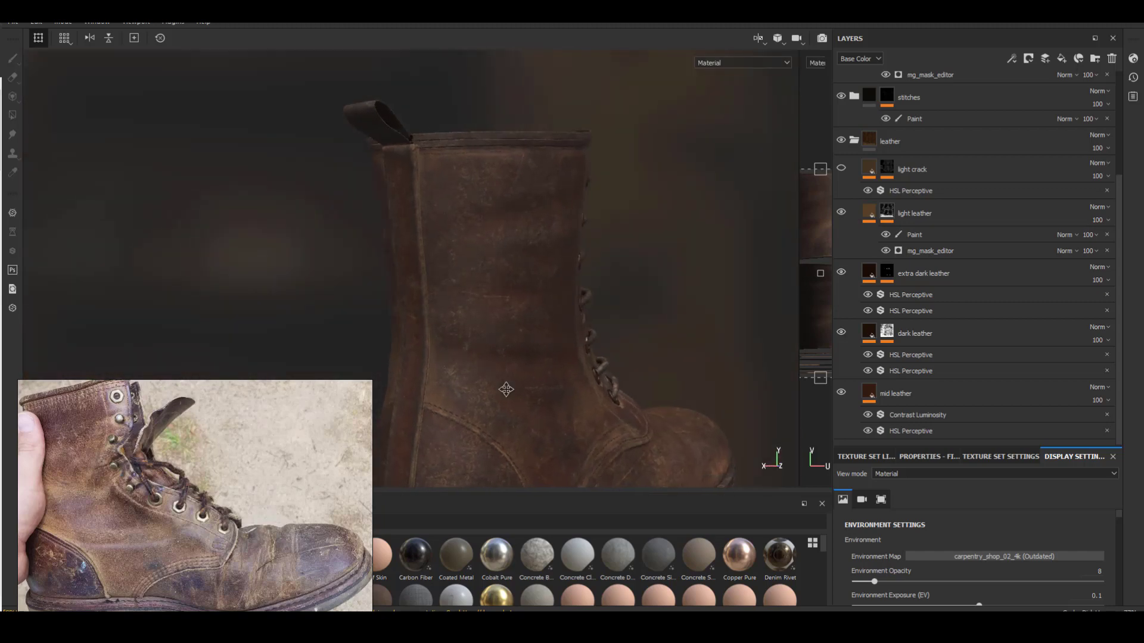
{"action": "middle_click_drag", "start_coordinate": [506, 388], "coordinate": [441, 250], "text": "alt"}
{"action": "left_click_drag", "start_coordinate": [503, 324], "coordinate": [654, 324], "text": "alt"}
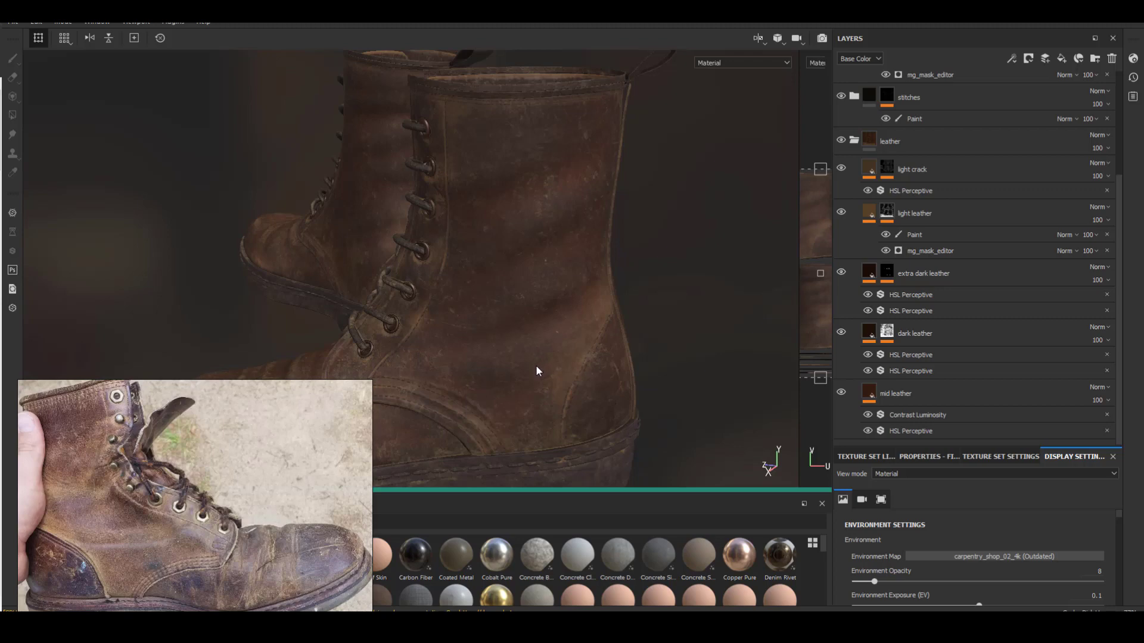
Examine the cracked leather detail around the shaft and lace eyelets, toggling the light crack layer's visibility
{"action": "mouse_move", "coordinate": [534, 366]}
{"action": "left_mouse_down", "text": "alt"}
{"action": "mouse_move", "coordinate": [475, 383]}
{"action": "mouse_move", "coordinate": [567, 346]}
{"action": "mouse_move", "coordinate": [565, 360]}
{"action": "mouse_move", "coordinate": [538, 324]}
{"action": "mouse_move", "coordinate": [518, 381]}
{"action": "left_mouse_up", "text": "alt"}
{"action": "middle_click_drag", "start_coordinate": [489, 420], "coordinate": [582, 350], "text": "alt"}
{"action": "scroll", "coordinate": [523, 411], "scroll_direction": "down", "scroll_amount": 2}
{"action": "left_click_drag", "start_coordinate": [582, 350], "coordinate": [551, 380], "text": "alt"}
{"action": "middle_click_drag", "start_coordinate": [552, 380], "coordinate": [445, 505], "text": "alt"}
{"action": "left_click_drag", "start_coordinate": [448, 506], "coordinate": [582, 377], "text": "alt"}
{"action": "middle_click_drag", "start_coordinate": [582, 378], "coordinate": [715, 376], "text": "alt"}
{"action": "right_click_drag", "start_coordinate": [715, 376], "coordinate": [812, 374], "text": "alt"}
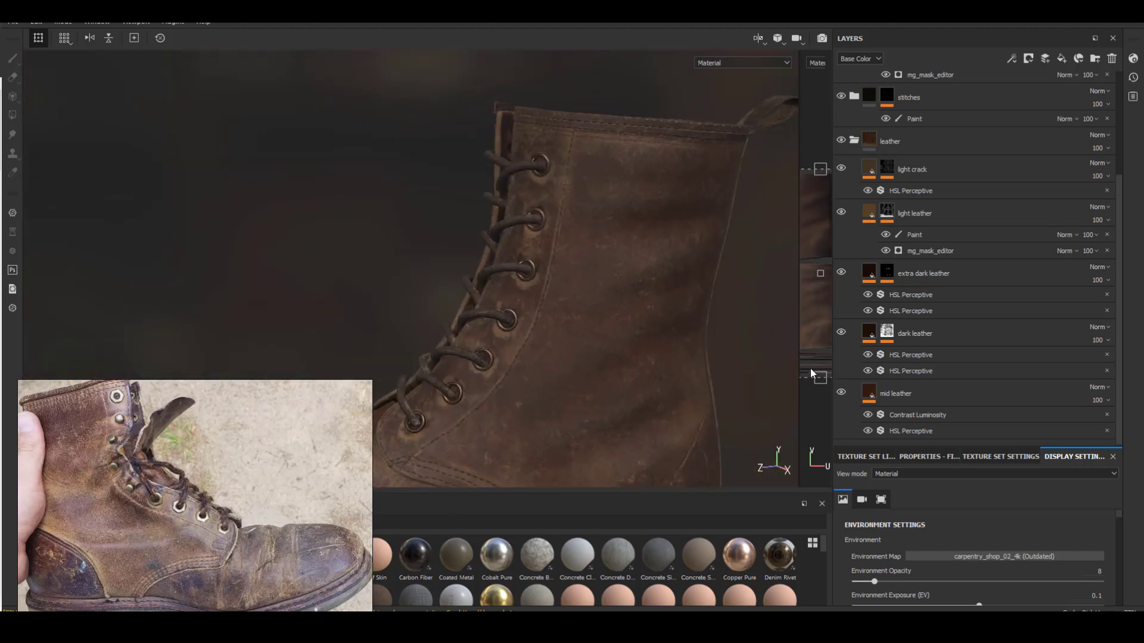
{"action": "middle_click_drag", "start_coordinate": [595, 352], "coordinate": [536, 381], "text": "alt"}
{"action": "right_click_drag", "start_coordinate": [512, 381], "coordinate": [585, 375], "text": "alt"}
{"action": "left_click_drag", "start_coordinate": [585, 375], "coordinate": [617, 369], "text": "alt"}
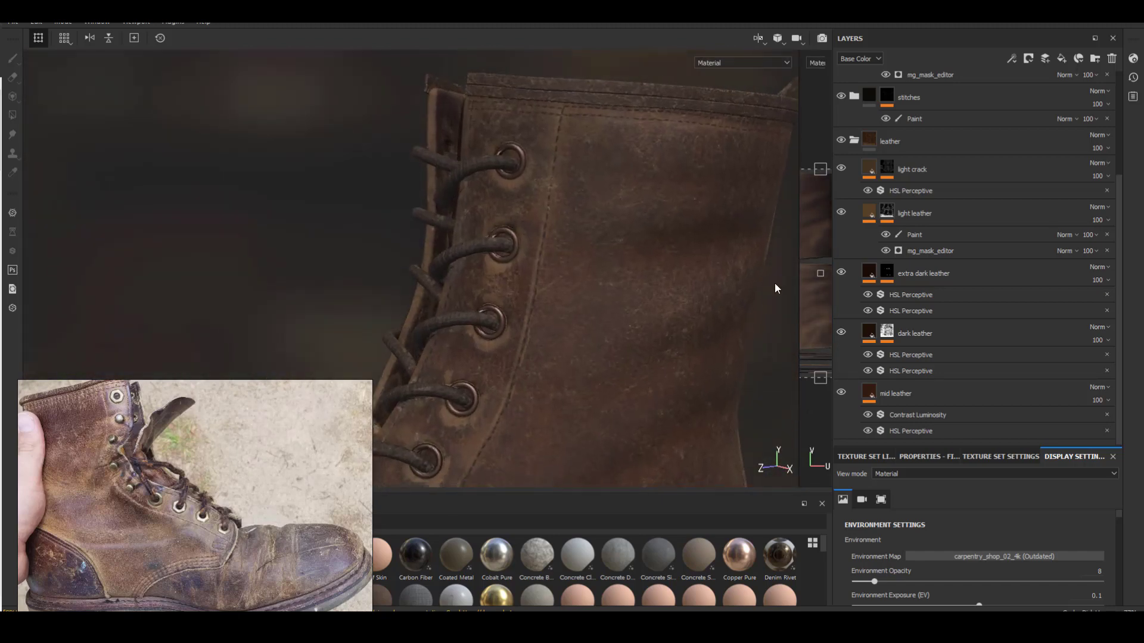
{"action": "left_click", "coordinate": [841, 168]}
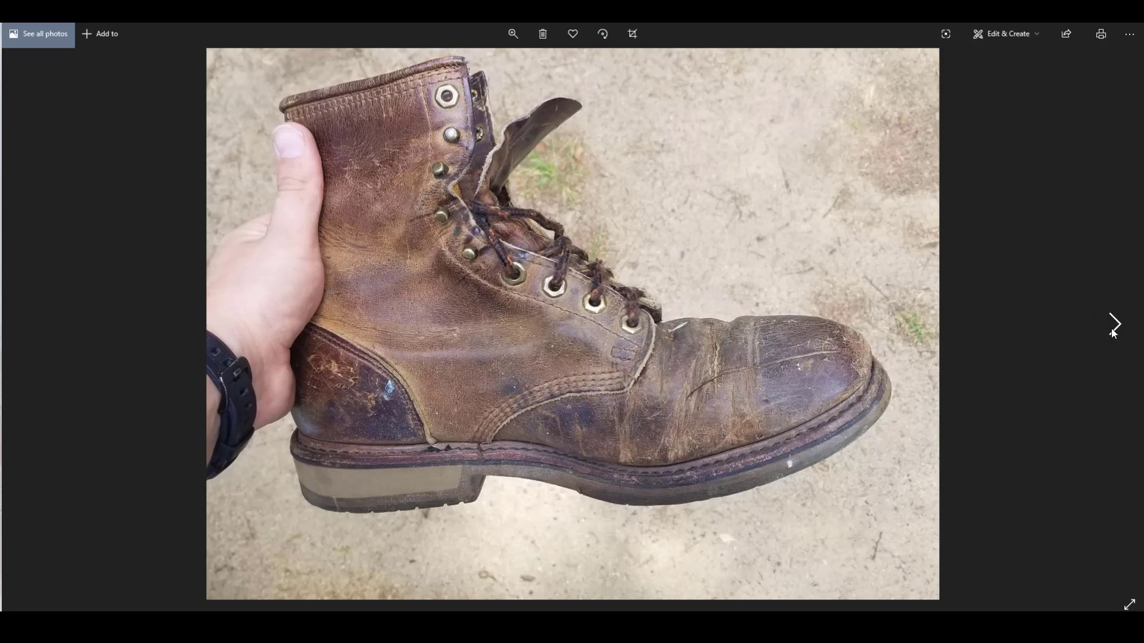
Browse to the next worn boot reference photo, and in Substance Painter inspect the mid leather layer alone under shifted lighting
{"action": "left_click", "coordinate": [1113, 334]}
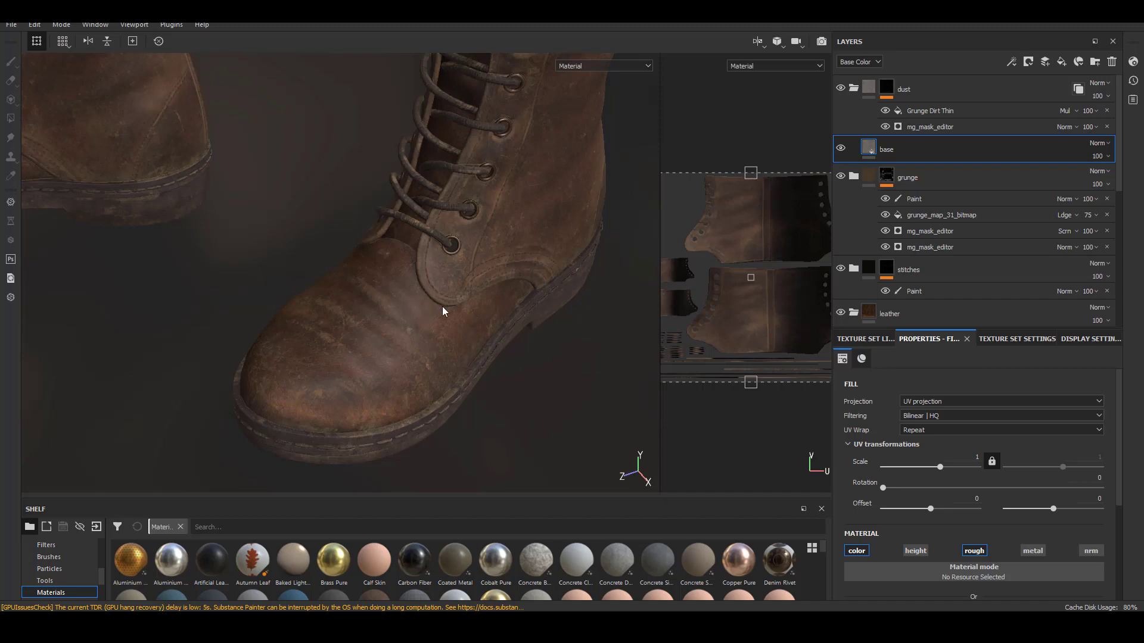
{"action": "right_click_drag", "start_coordinate": [464, 316], "coordinate": [447, 339], "text": "shift"}
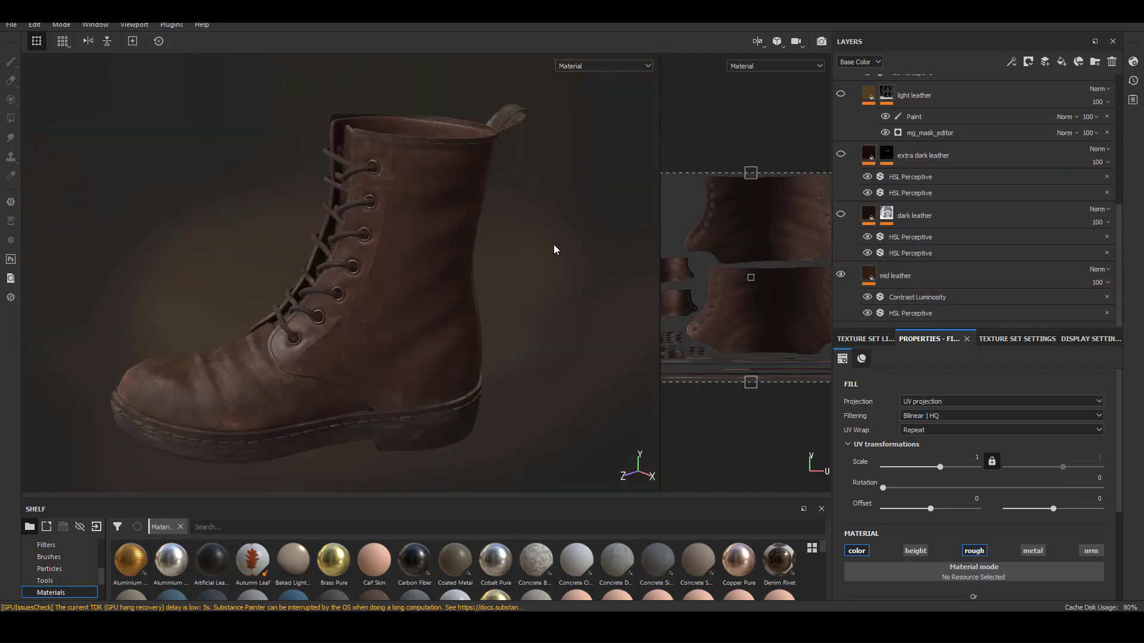
{"action": "left_click_drag", "start_coordinate": [554, 248], "coordinate": [518, 225], "text": "alt"}
{"action": "right_click_drag", "start_coordinate": [398, 296], "coordinate": [436, 291], "text": "shift"}
{"action": "mouse_move", "coordinate": [522, 287]}
{"action": "left_mouse_down", "text": "alt"}
{"action": "mouse_move", "coordinate": [537, 298]}
{"action": "mouse_move", "coordinate": [518, 277]}
{"action": "mouse_move", "coordinate": [500, 327]}
{"action": "mouse_move", "coordinate": [416, 288]}
{"action": "mouse_move", "coordinate": [505, 298]}
{"action": "left_mouse_up", "text": "alt"}
Display the Roughness channel and show the dark leather and extra dark leather layers to compare their roughness
{"action": "left_click", "coordinate": [592, 66]}
{"action": "left_click", "coordinate": [594, 113]}
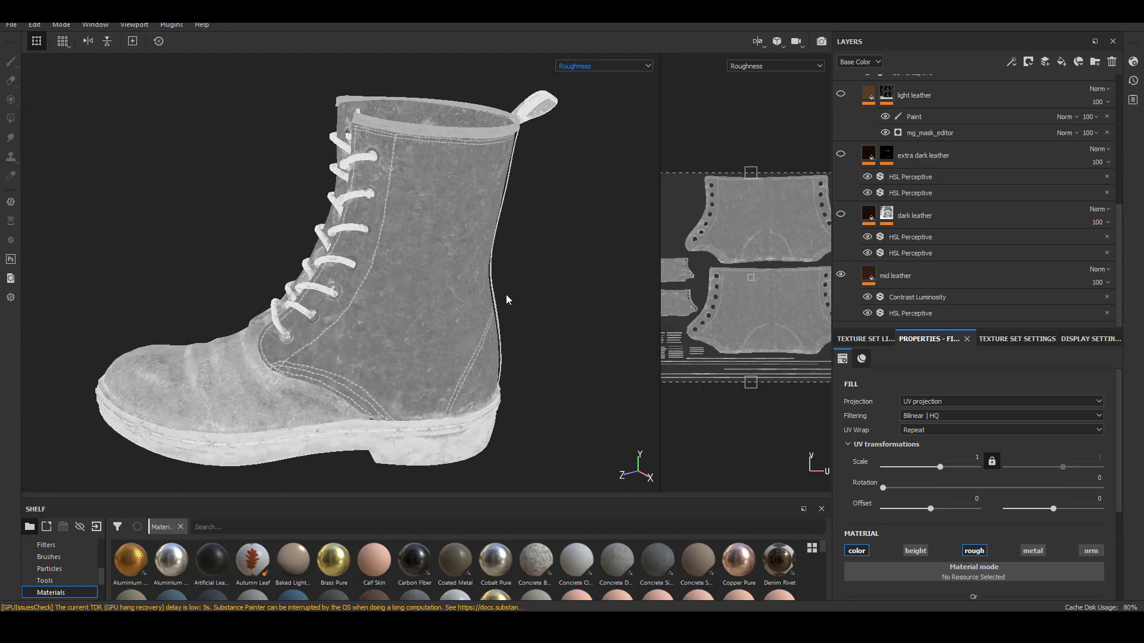
{"action": "left_click", "coordinate": [840, 213]}
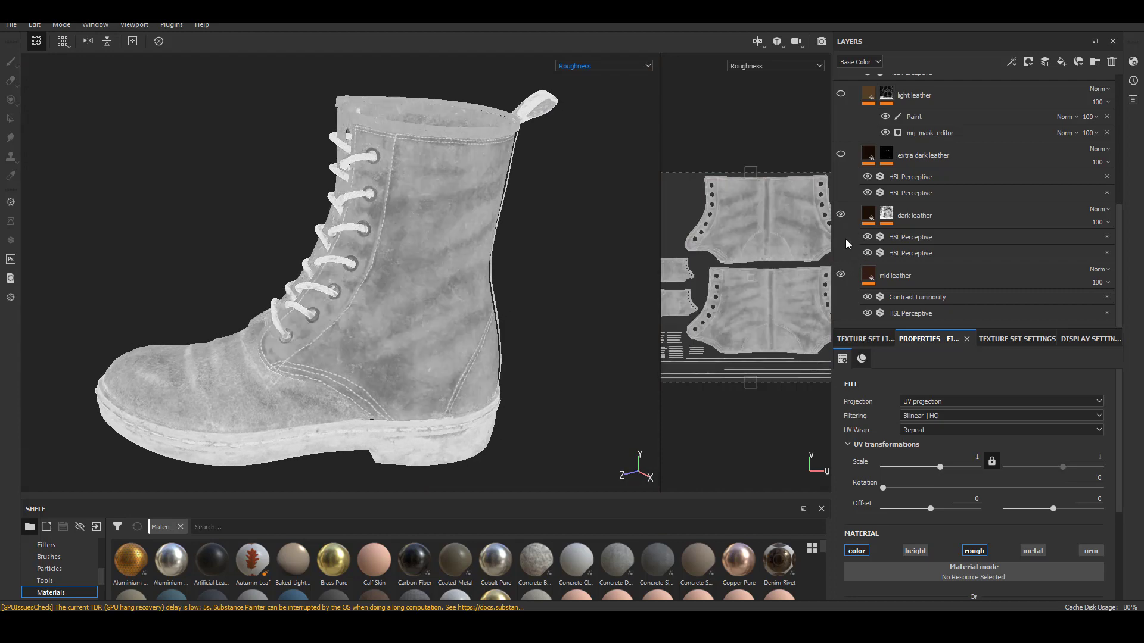
{"action": "mouse_move", "coordinate": [403, 359]}
{"action": "left_mouse_down", "text": "alt"}
{"action": "mouse_move", "coordinate": [371, 361]}
{"action": "mouse_move", "coordinate": [382, 362]}
{"action": "left_mouse_up", "text": "alt"}
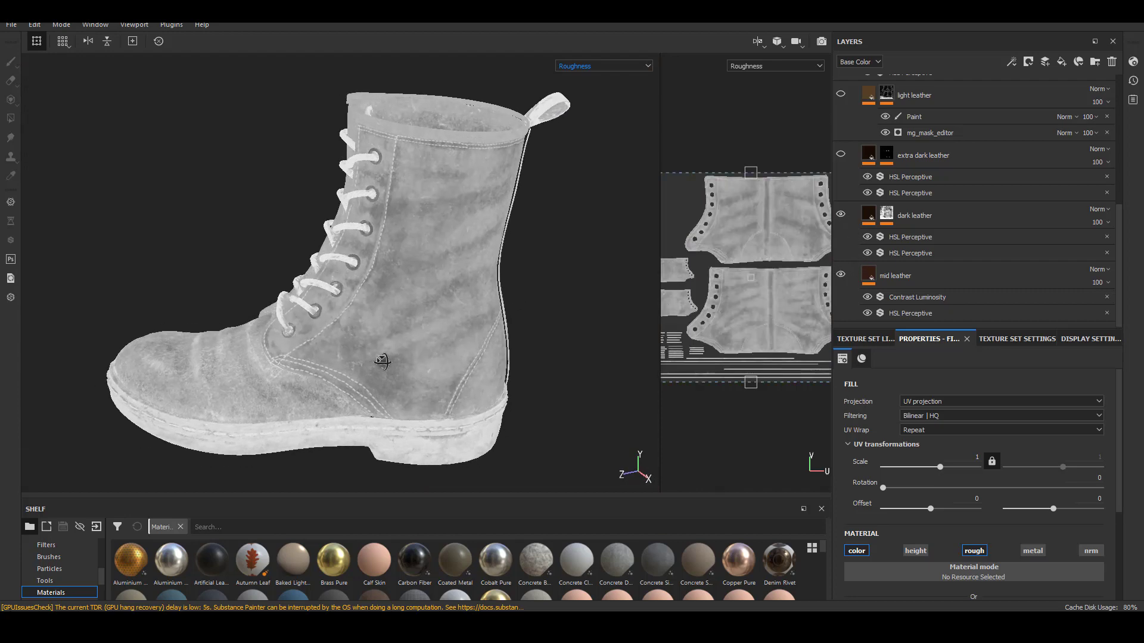
{"action": "left_click", "coordinate": [839, 154]}
{"action": "left_click_drag", "start_coordinate": [422, 437], "coordinate": [398, 424], "text": "alt"}
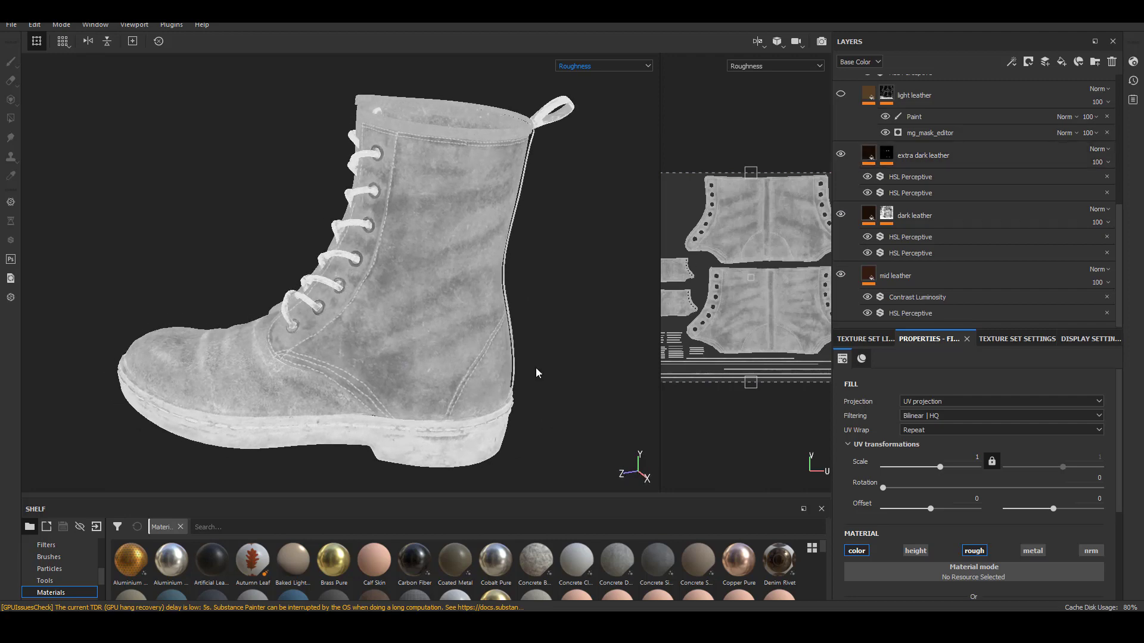
Show the light leather layer in the Roughness view and inspect its effect along the seams and eyelets
{"action": "scroll", "coordinate": [1122, 209], "scroll_direction": "up", "scroll_amount": 1}
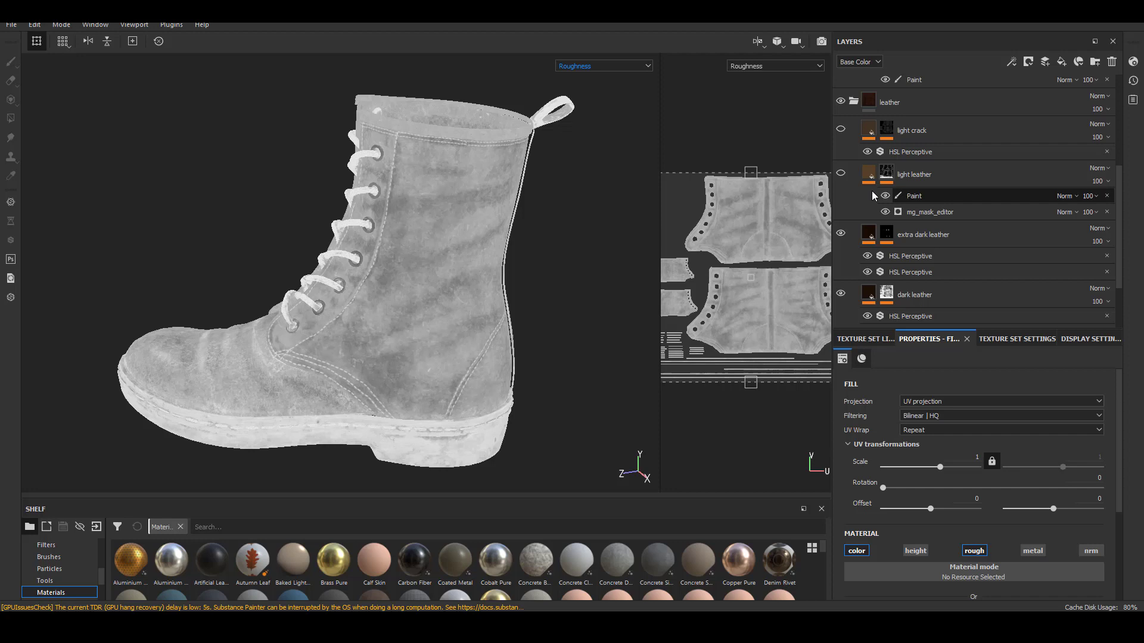
{"action": "left_click", "coordinate": [841, 173]}
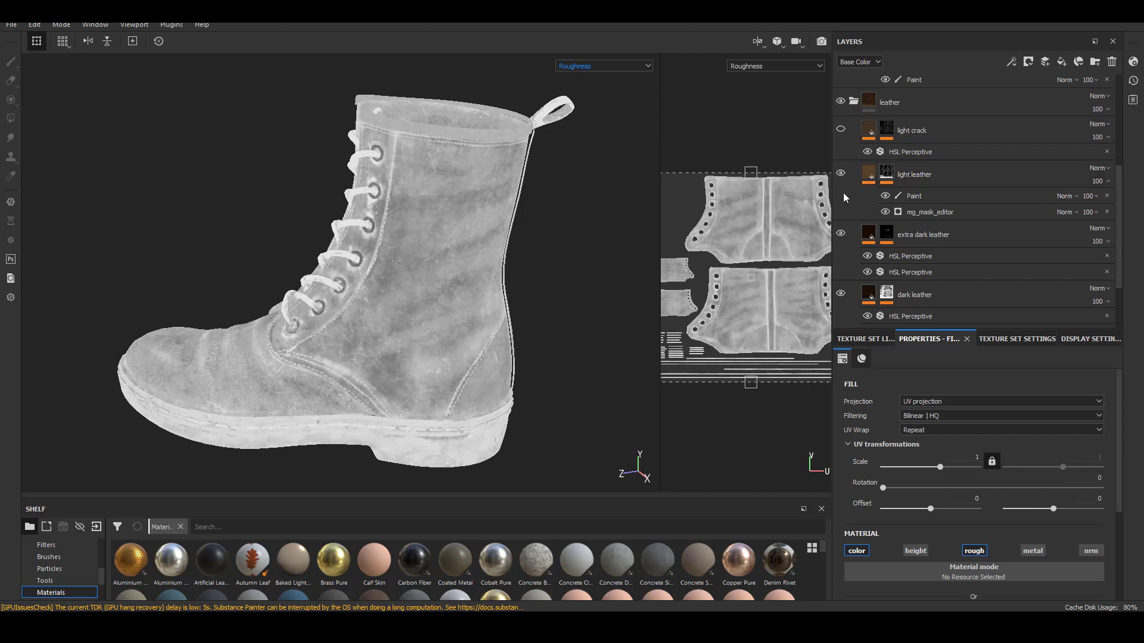
{"action": "left_click_drag", "start_coordinate": [336, 244], "coordinate": [365, 254], "text": "alt"}
{"action": "right_click_drag", "start_coordinate": [308, 202], "coordinate": [440, 287], "text": "alt"}
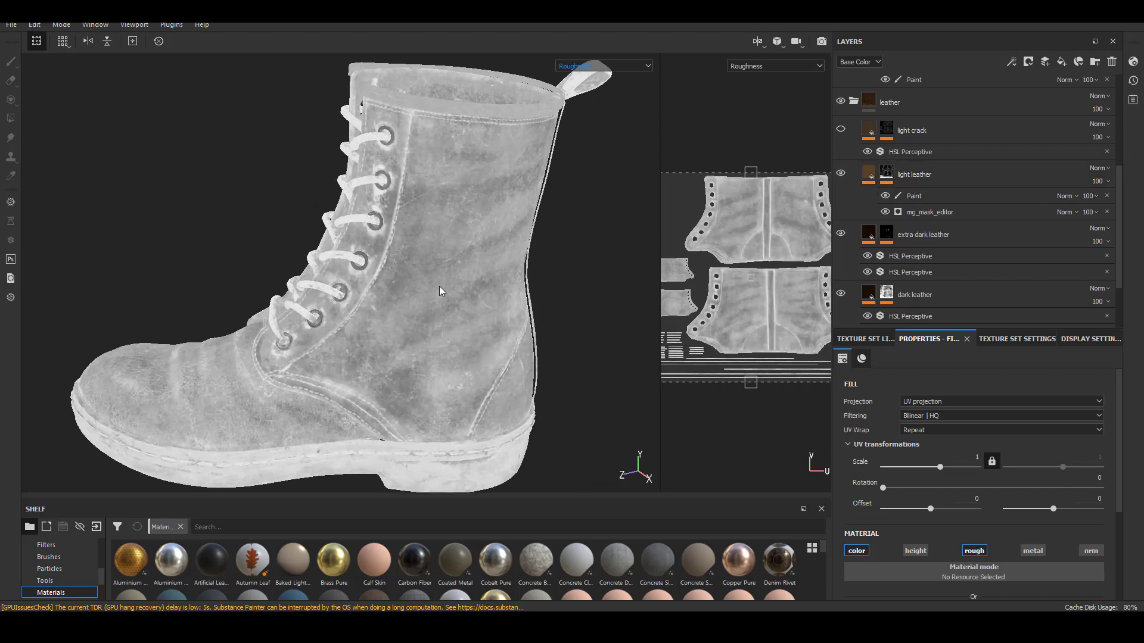
Show the light crack layer in the Roughness view and examine the fine cracks up close and across both boots
{"action": "scroll", "coordinate": [402, 259], "scroll_direction": "down", "scroll_amount": 2}
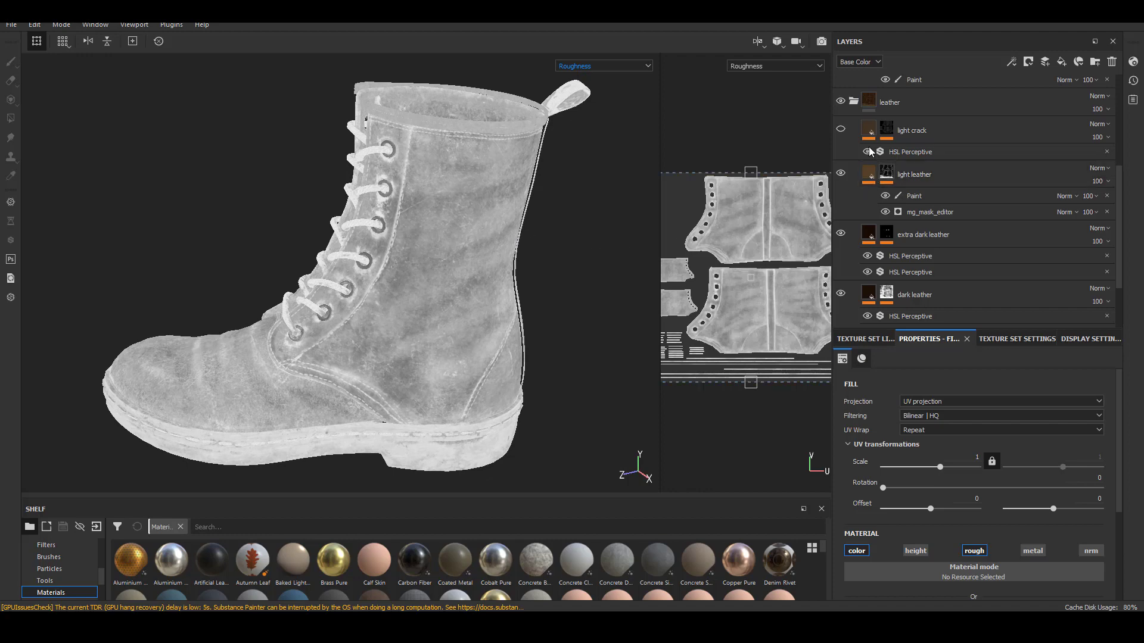
{"action": "left_click", "coordinate": [841, 130]}
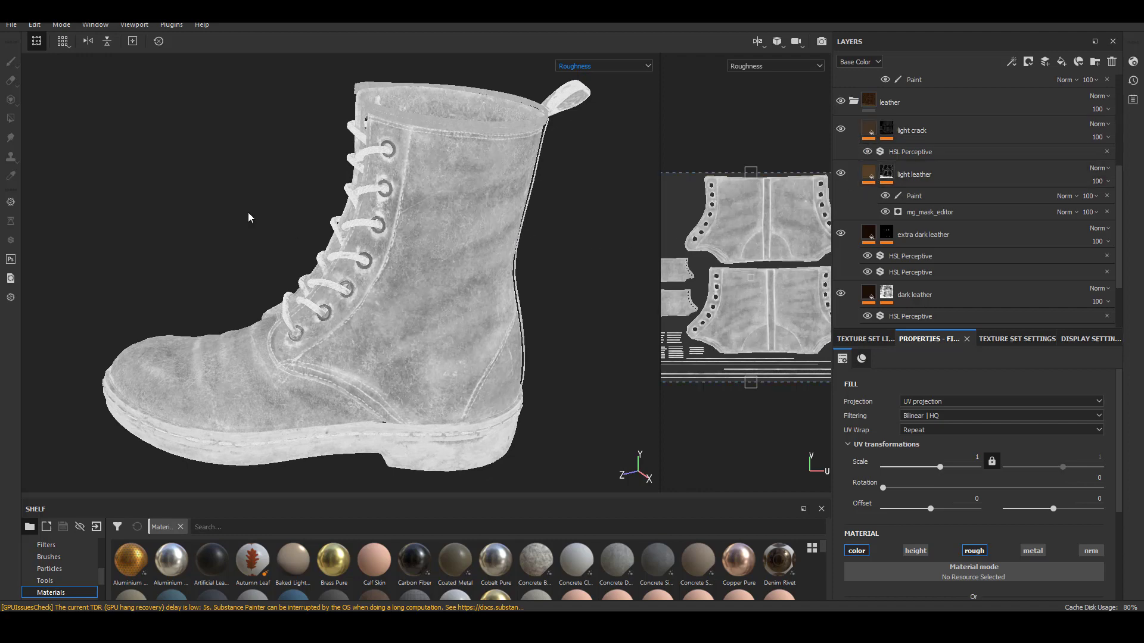
{"action": "scroll", "coordinate": [248, 217], "scroll_direction": "up", "scroll_amount": 5}
{"action": "middle_click_drag", "start_coordinate": [404, 157], "coordinate": [387, 259], "text": "alt"}
{"action": "right_click_drag", "start_coordinate": [465, 316], "coordinate": [509, 313], "text": "alt"}
{"action": "mouse_move", "coordinate": [512, 312]}
{"action": "left_mouse_down", "text": "alt"}
{"action": "mouse_move", "coordinate": [544, 314]}
{"action": "mouse_move", "coordinate": [511, 307]}
{"action": "left_mouse_up", "text": "alt"}
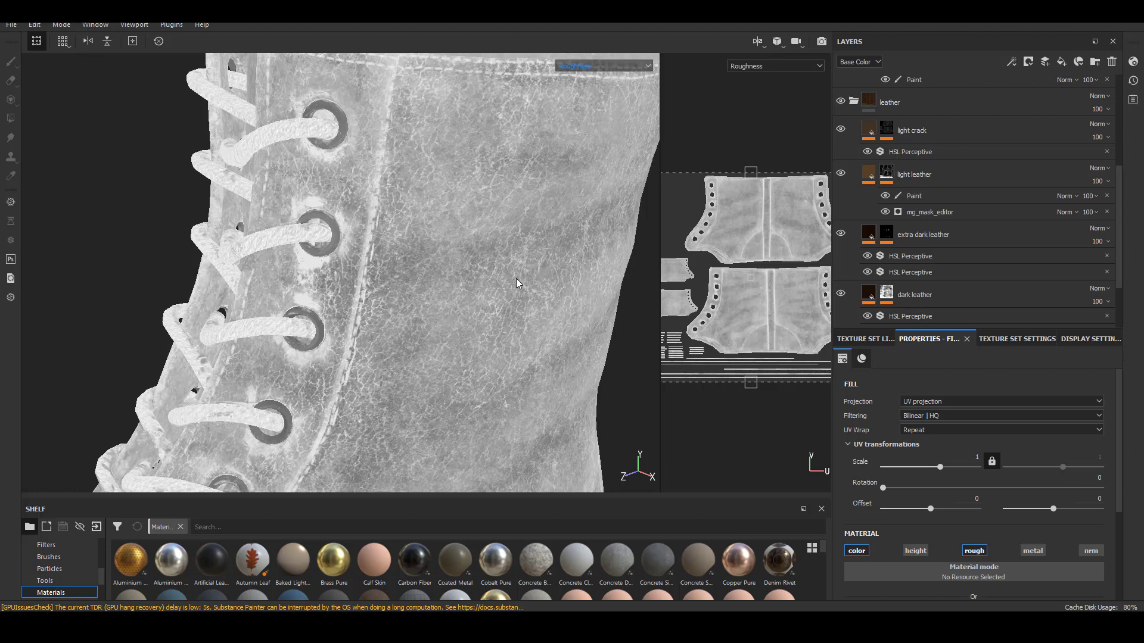
{"action": "key", "text": "f"}
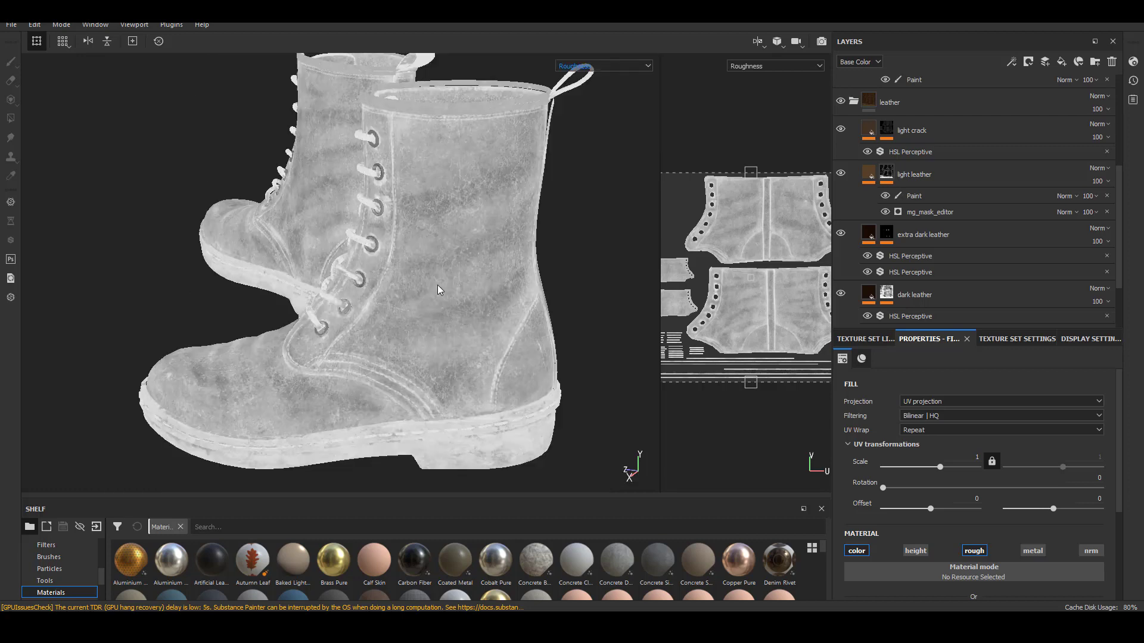
{"action": "left_click_drag", "start_coordinate": [354, 308], "coordinate": [482, 331], "text": "alt"}
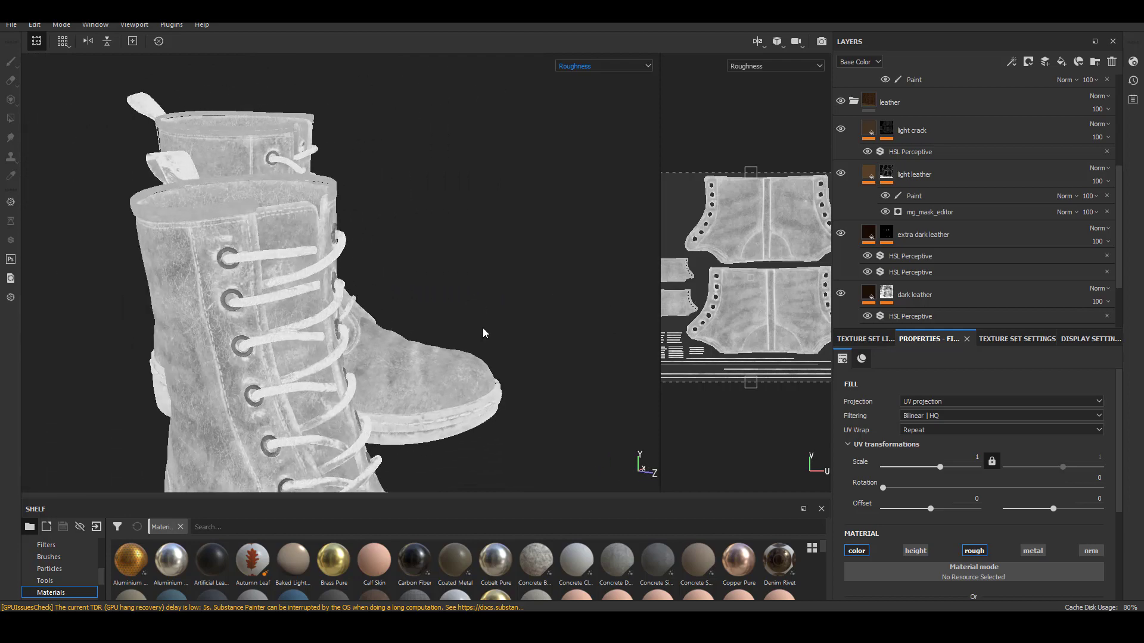
{"action": "left_click_drag", "start_coordinate": [308, 325], "coordinate": [580, 116], "text": "alt"}
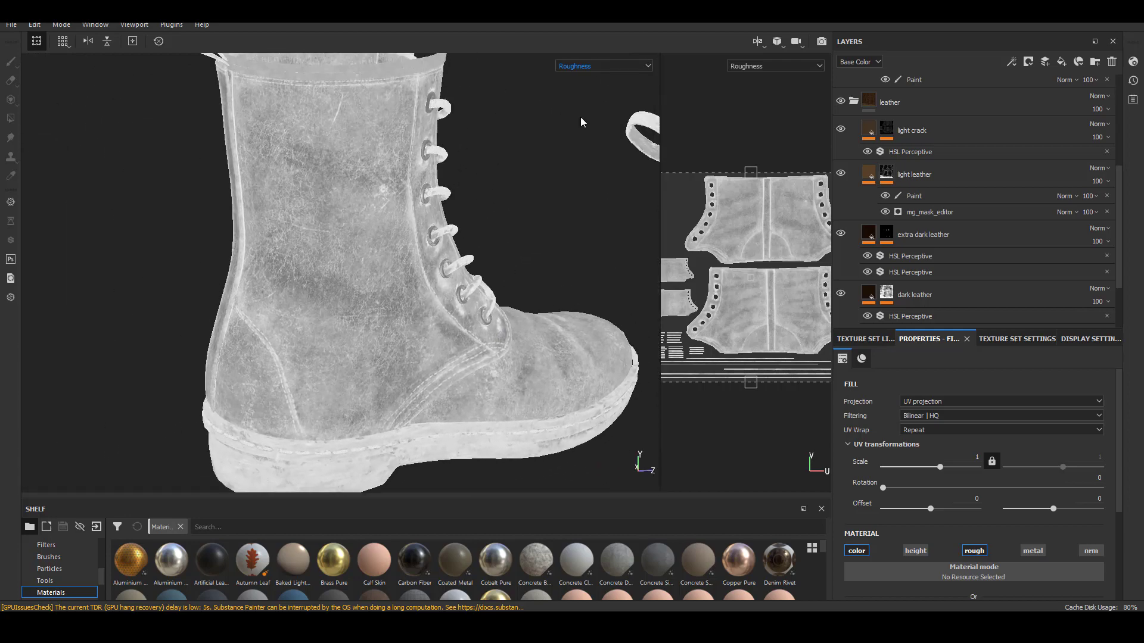
Return the viewport to the Material view and examine the leather's reflections under rotated environment lighting
{"action": "left_click", "coordinate": [599, 65]}
{"action": "left_click", "coordinate": [593, 82]}
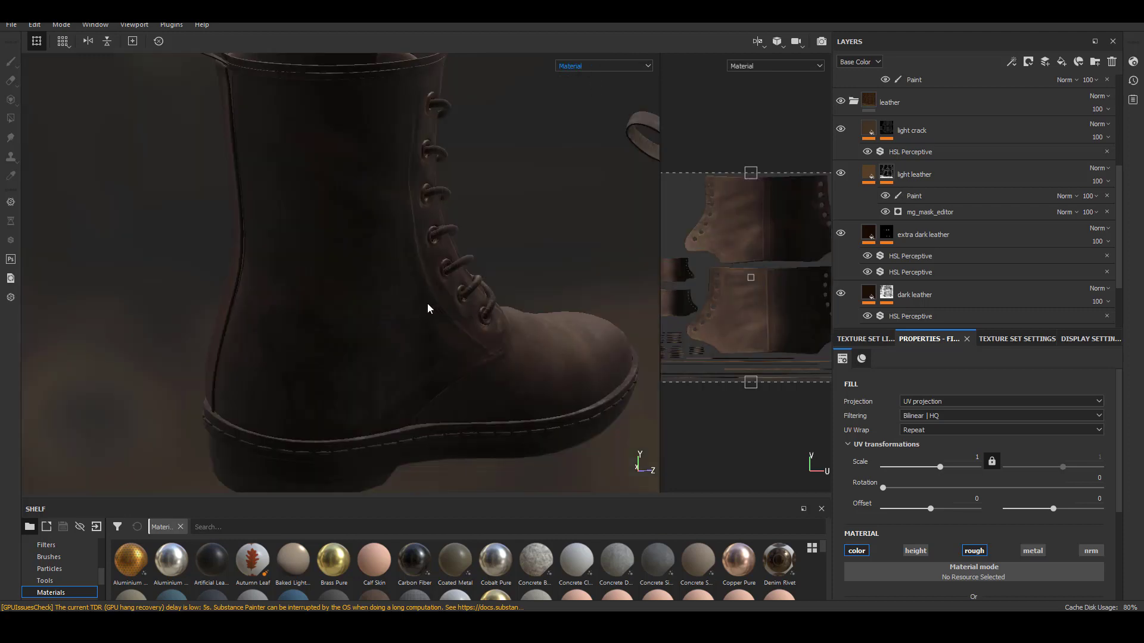
{"action": "right_click_drag", "start_coordinate": [427, 305], "coordinate": [366, 316], "text": "shift"}
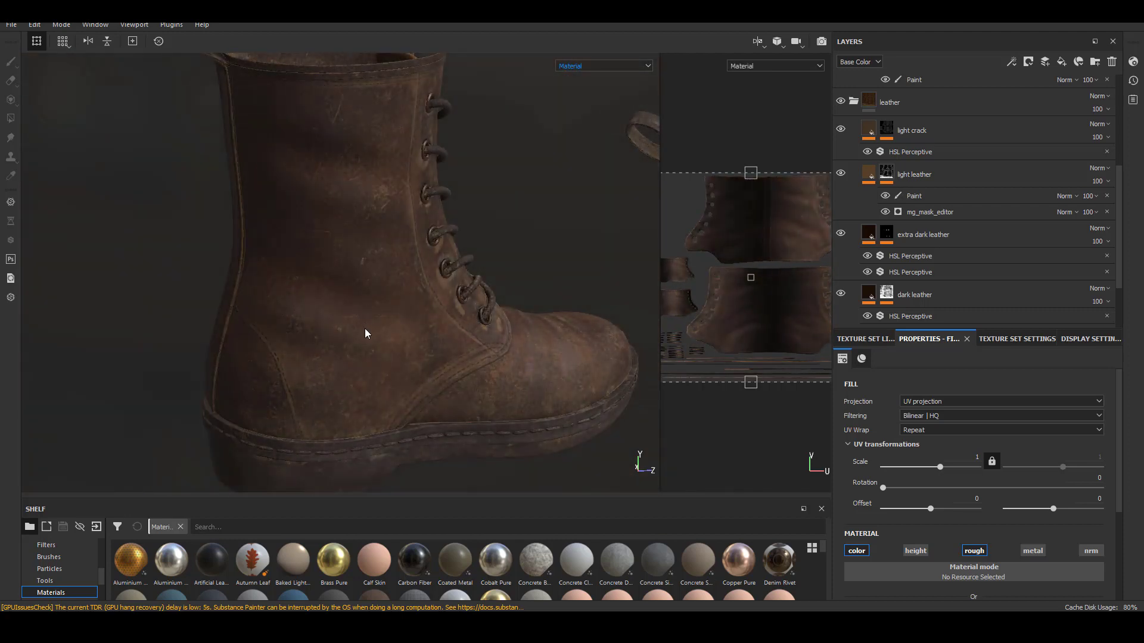
{"action": "left_click_drag", "start_coordinate": [365, 333], "coordinate": [308, 324], "text": "alt"}
{"action": "right_click_drag", "start_coordinate": [308, 324], "coordinate": [344, 316], "text": "shift"}
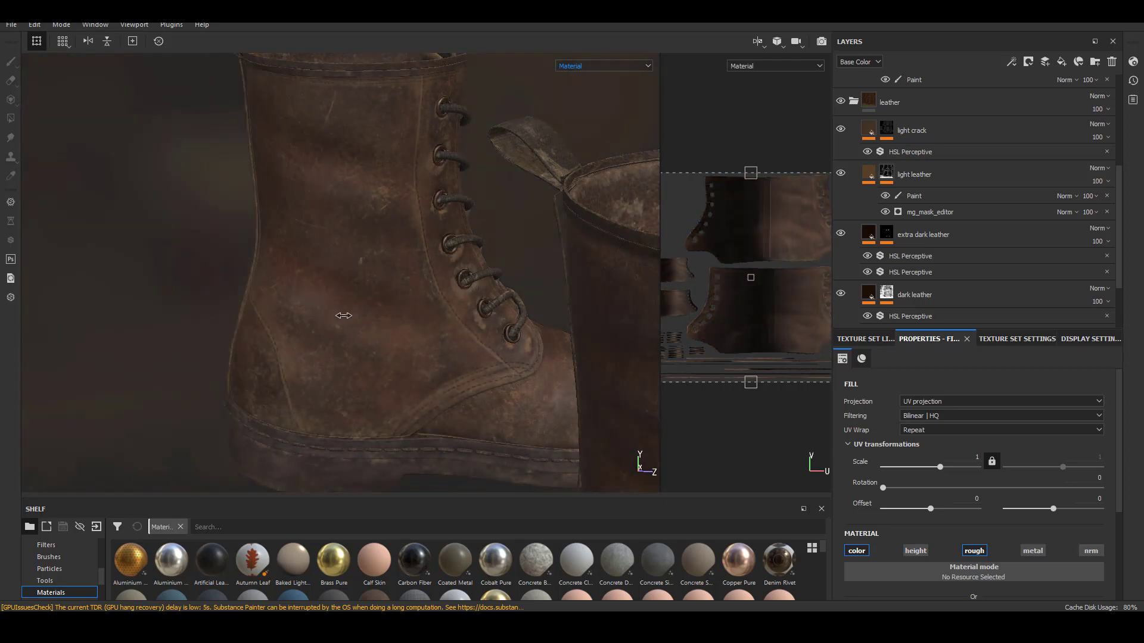
{"action": "left_click_drag", "start_coordinate": [347, 339], "coordinate": [386, 326], "text": "alt"}
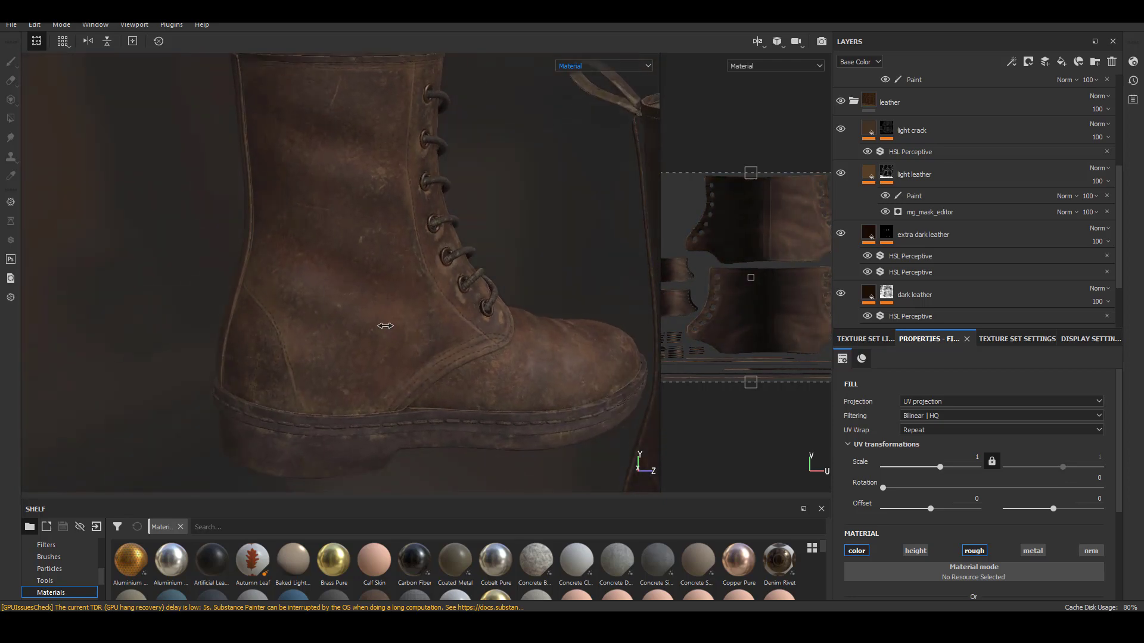